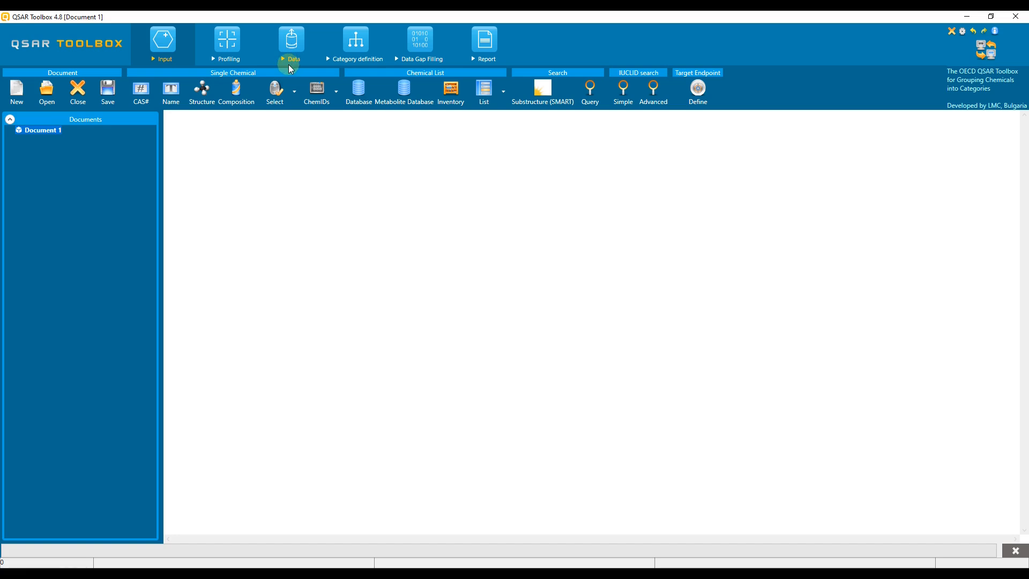
Search by CAS 66-25-1 and accept hexanal as the target chemical
{"action": "left_click", "coordinate": [144, 98]}
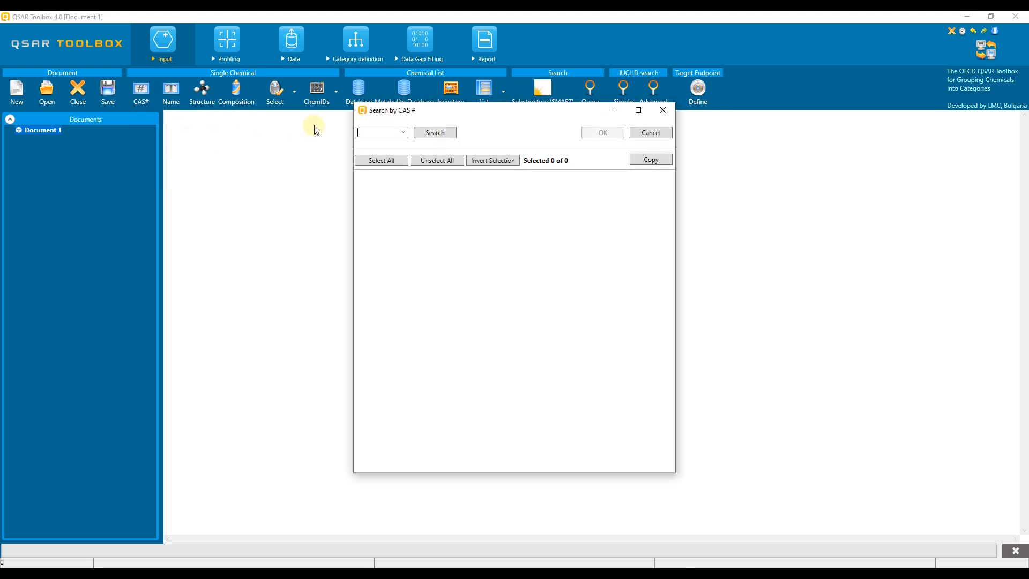
{"action": "type", "text": "66"}
{"action": "left_click", "coordinate": [436, 134]}
{"action": "left_click", "coordinate": [621, 134]}
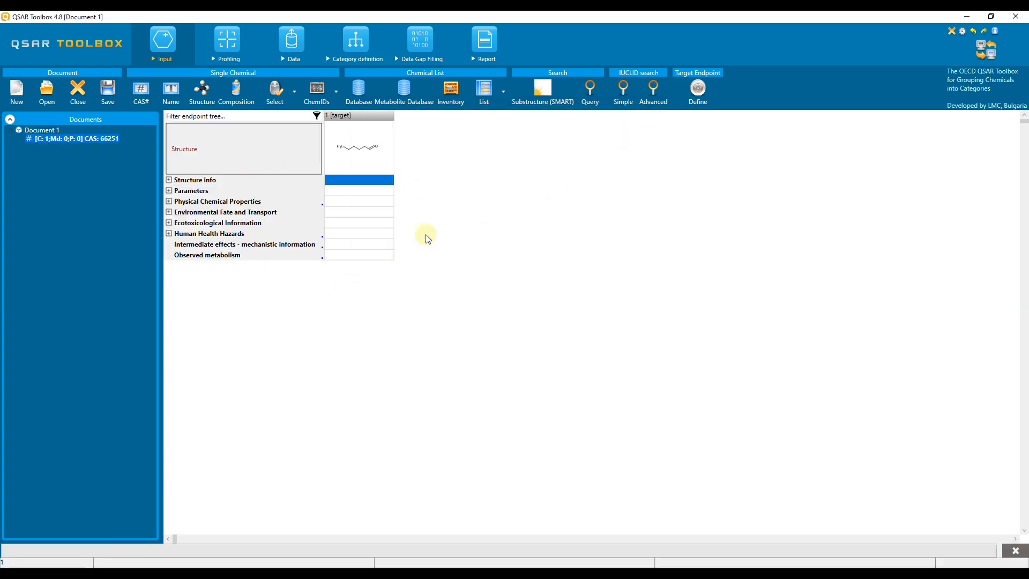
Group databases by data for the Carcinogenicity endpoint and select all that have it
{"action": "left_click", "coordinate": [290, 46]}
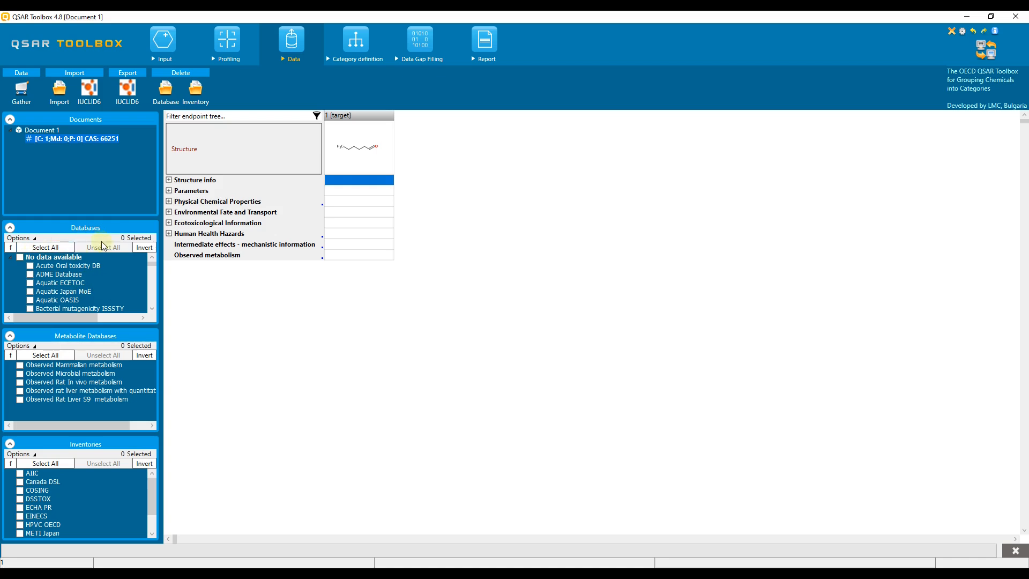
{"action": "left_click", "coordinate": [169, 234]}
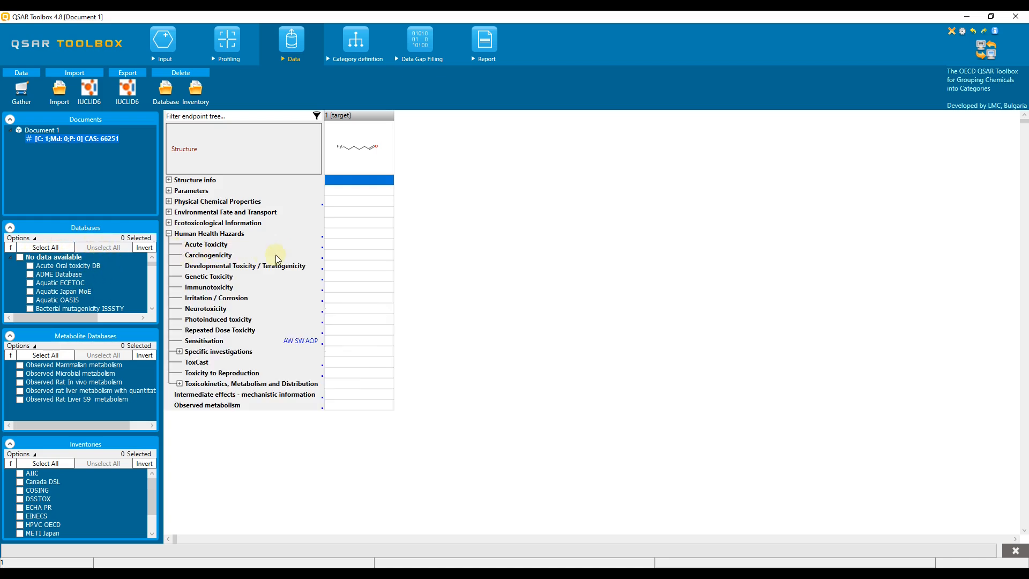
{"action": "left_click", "coordinate": [343, 256]}
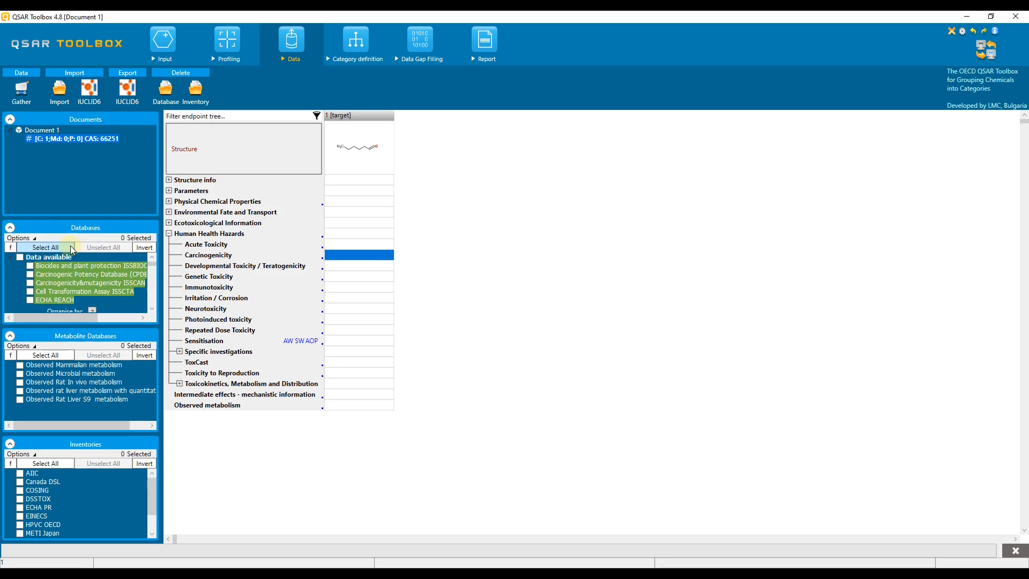
{"action": "left_click", "coordinate": [33, 239]}
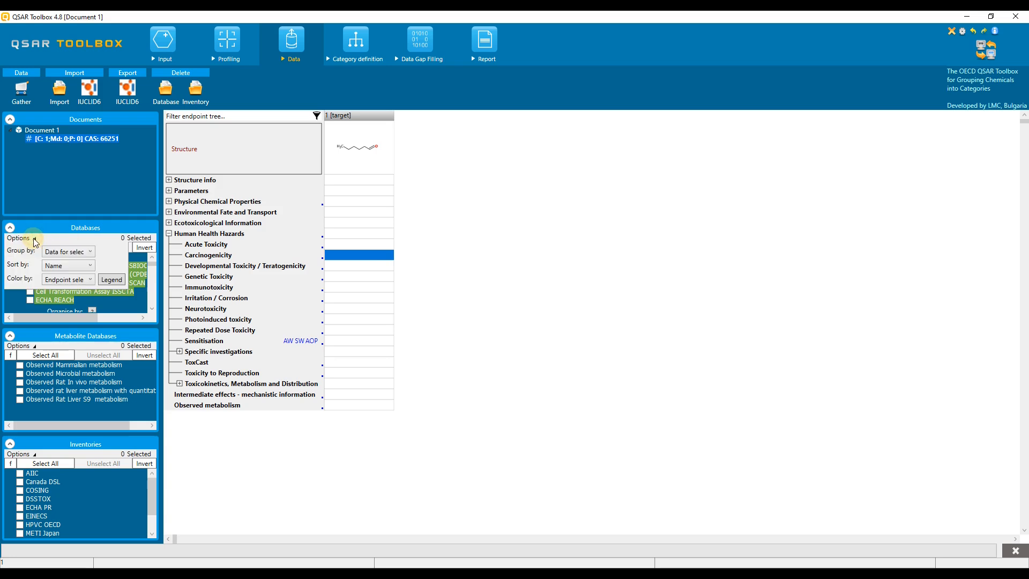
{"action": "left_click", "coordinate": [84, 253]}
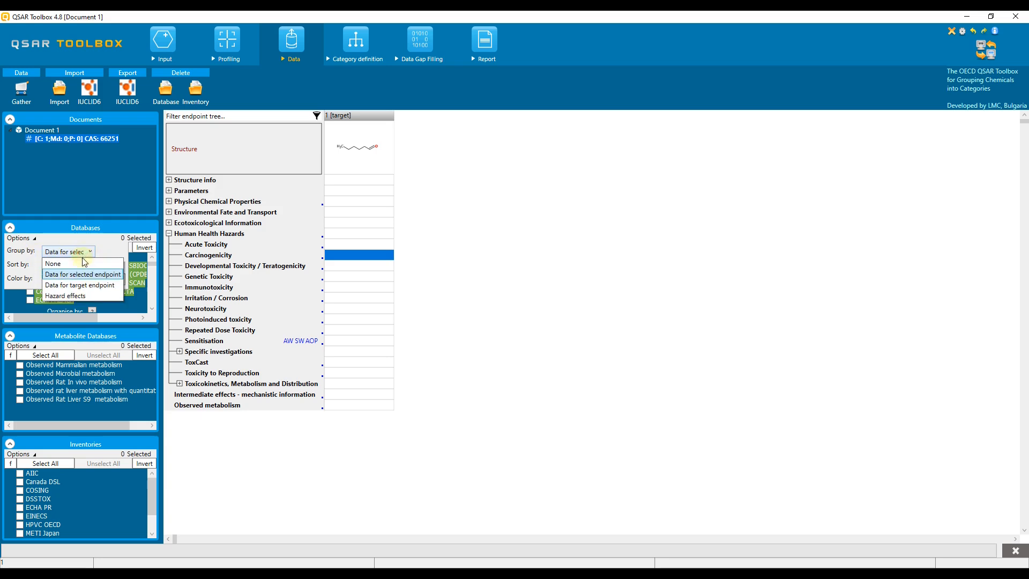
{"action": "left_click", "coordinate": [97, 275]}
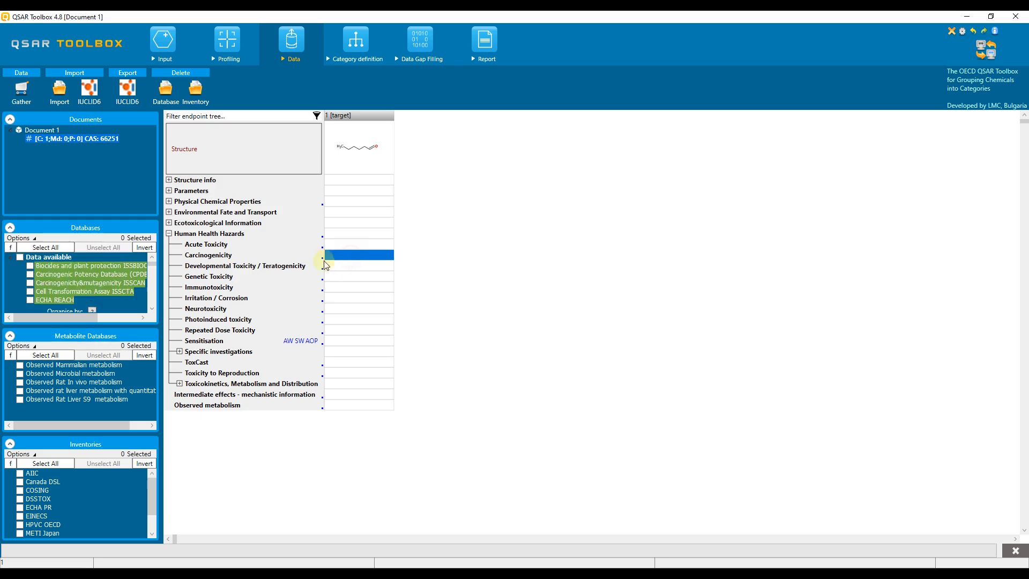
{"action": "left_click", "coordinate": [21, 259]}
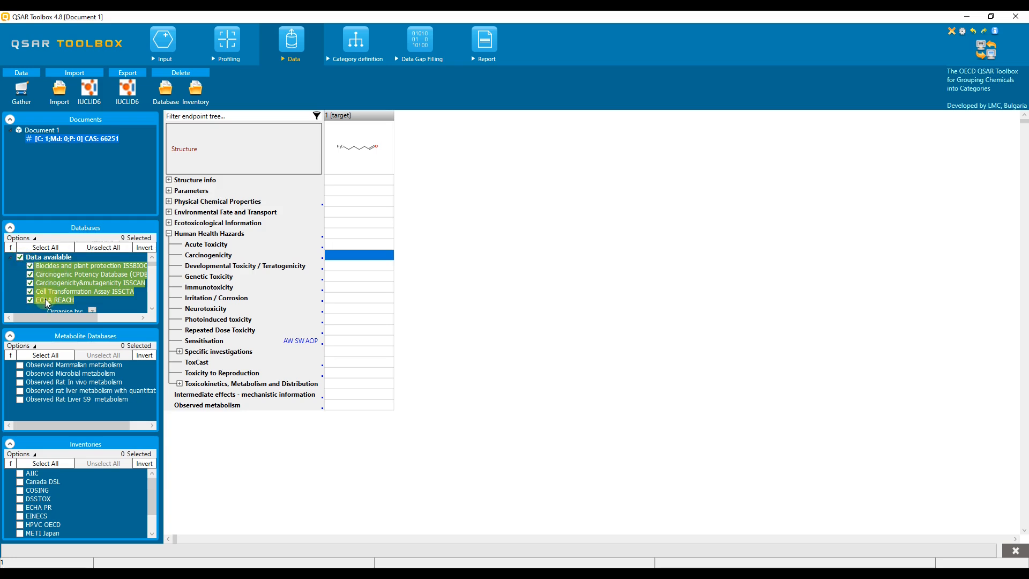
Add all databases with Genetic Toxicity data, bringing the selection to 16
{"action": "left_click", "coordinate": [153, 308]}
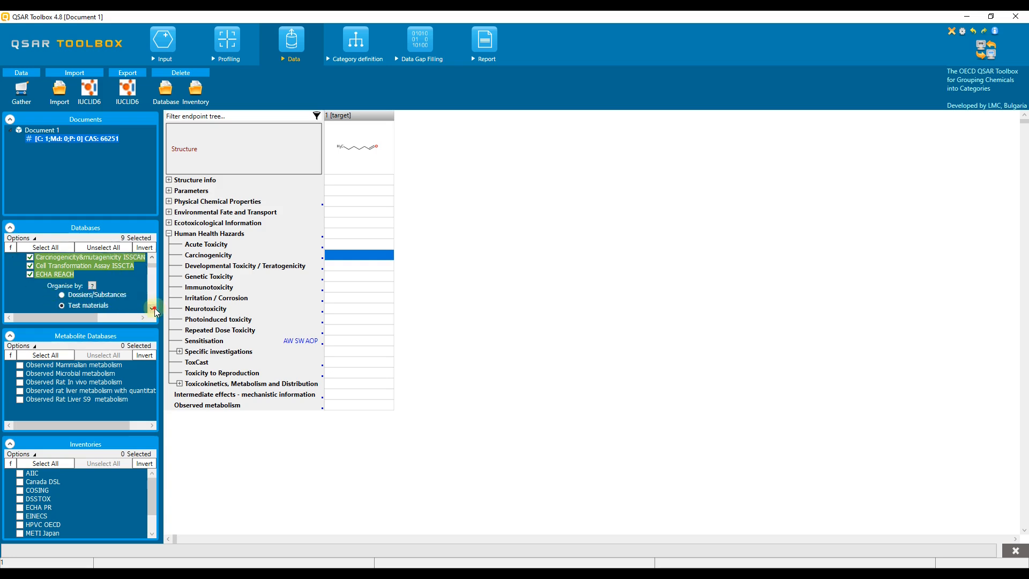
{"action": "left_click", "coordinate": [152, 309]}
{"action": "left_click", "coordinate": [153, 309]}
{"action": "left_click", "coordinate": [152, 258]}
{"action": "left_click", "coordinate": [152, 258]}
{"action": "left_click", "coordinate": [152, 258]}
{"action": "left_click", "coordinate": [152, 258]}
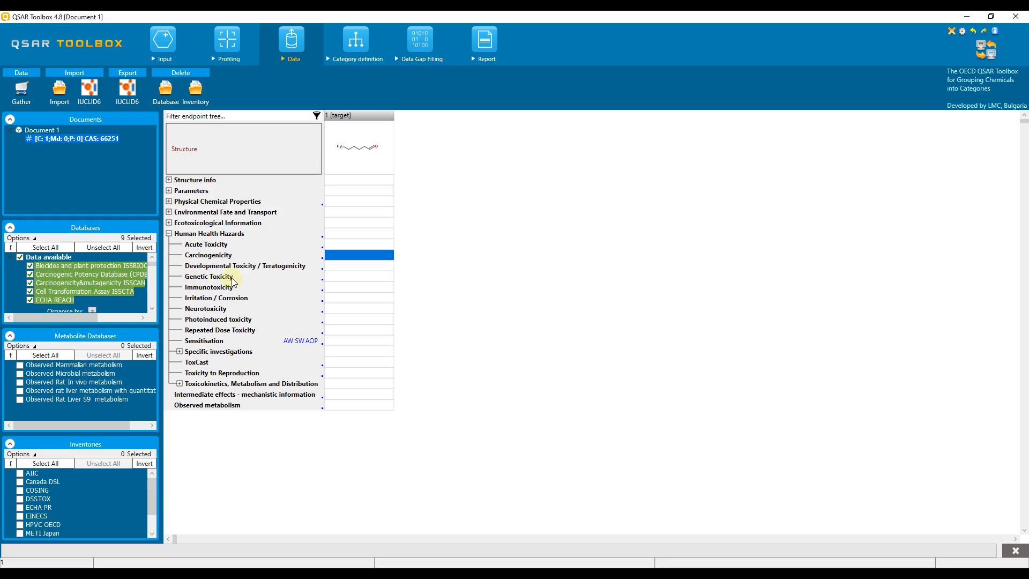
{"action": "left_click", "coordinate": [346, 276]}
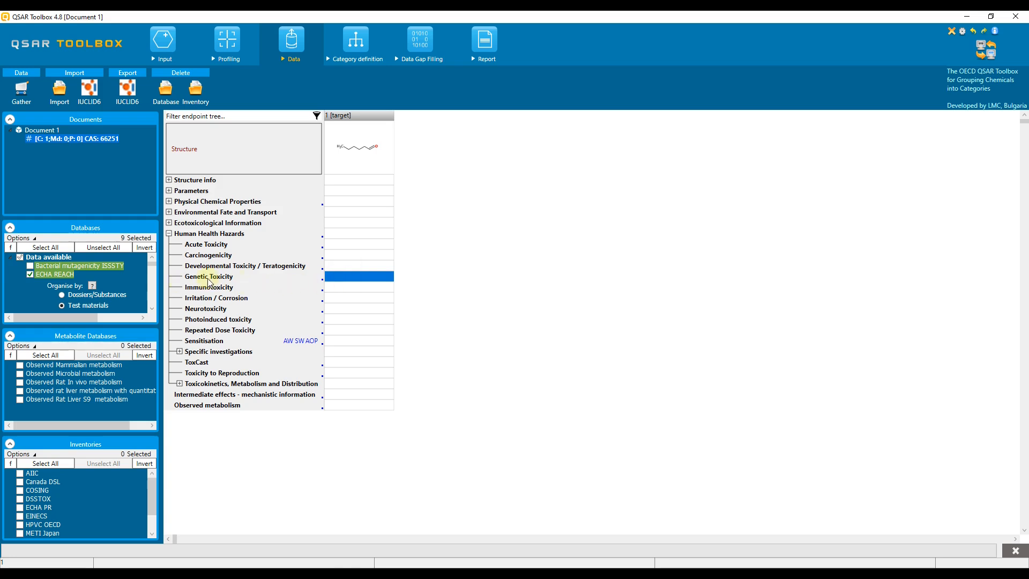
{"action": "left_click", "coordinate": [20, 258]}
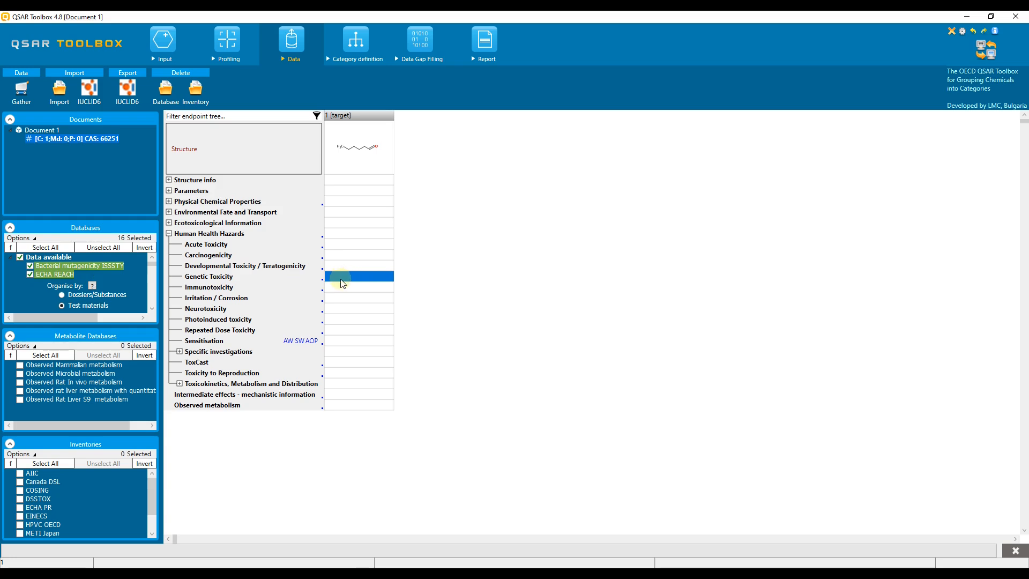
Open the Query Tool on the selected databases and expand Human Health Hazards > Genetic Toxicity
{"action": "left_click", "coordinate": [163, 42]}
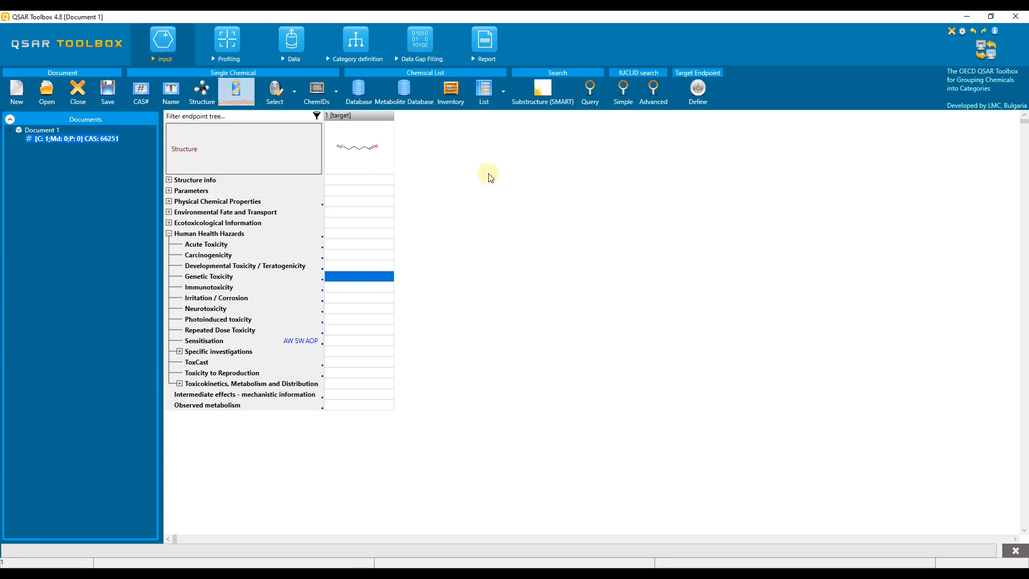
{"action": "left_click", "coordinate": [590, 92]}
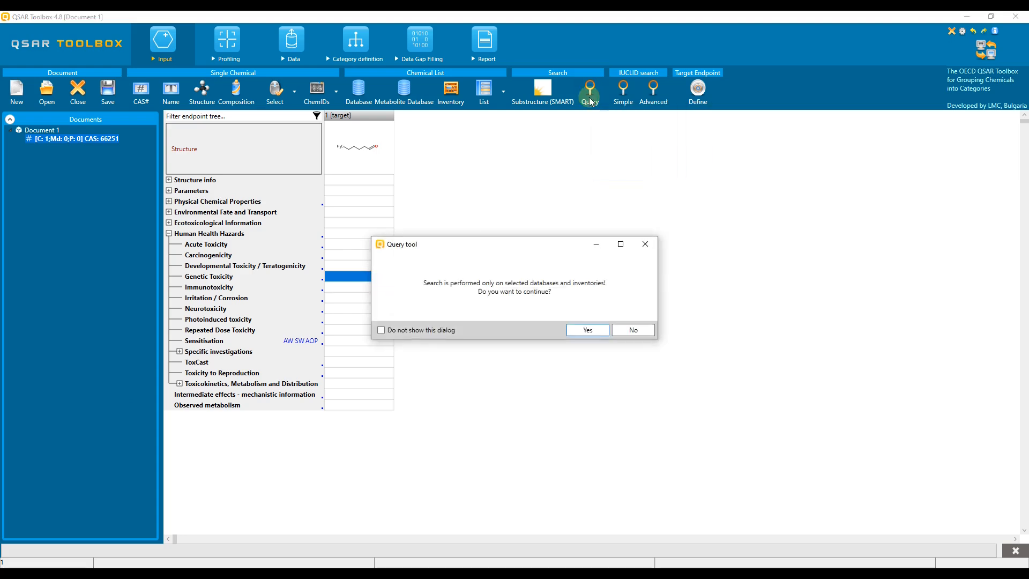
{"action": "left_click", "coordinate": [585, 330]}
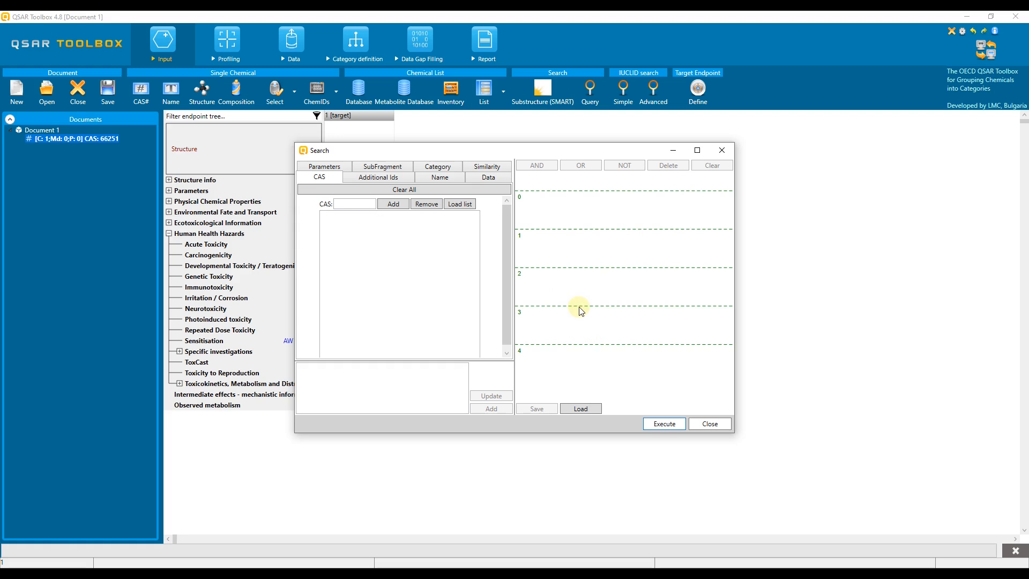
{"action": "left_click", "coordinate": [494, 178]}
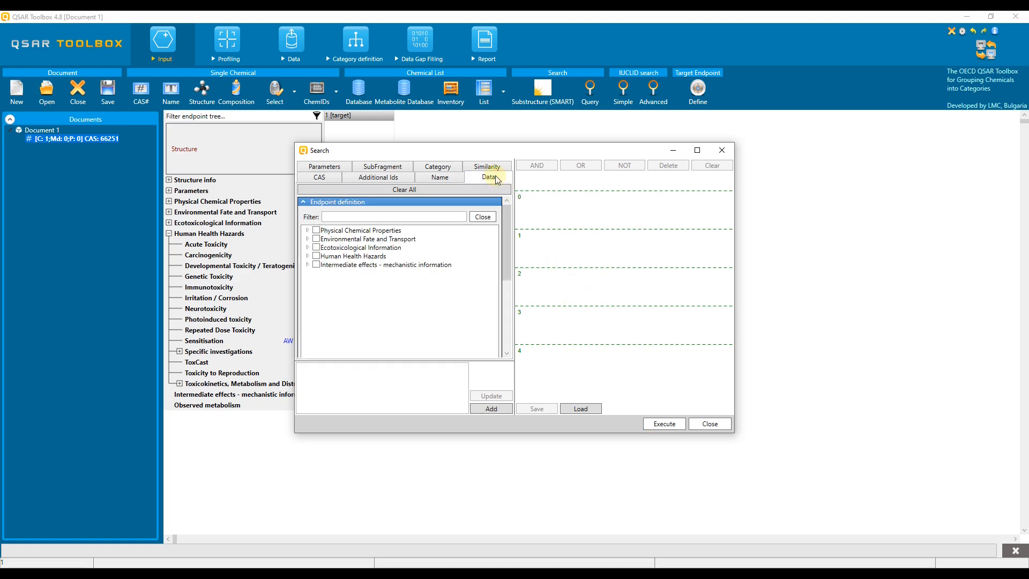
{"action": "left_click", "coordinate": [307, 256]}
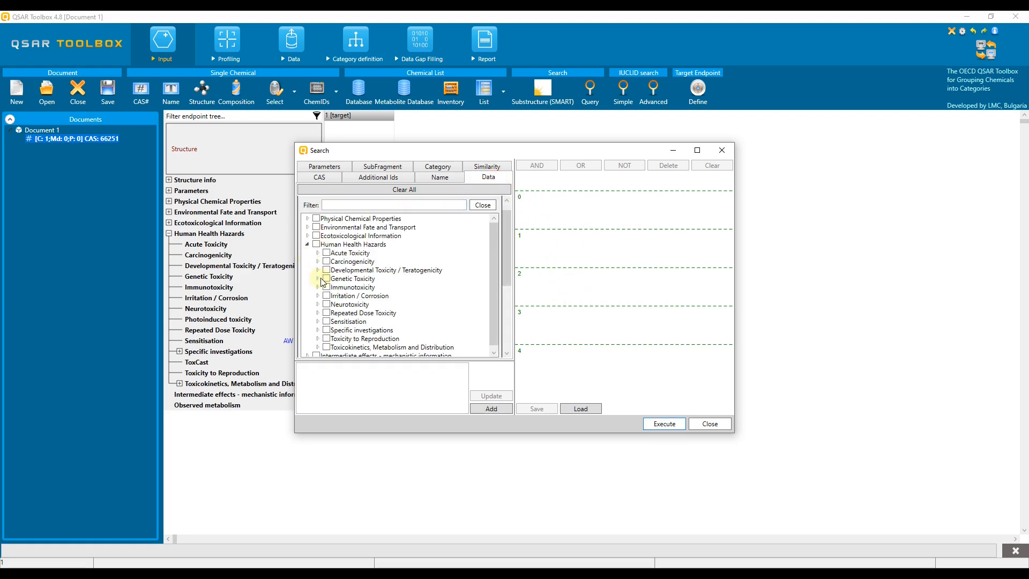
{"action": "left_click", "coordinate": [320, 279]}
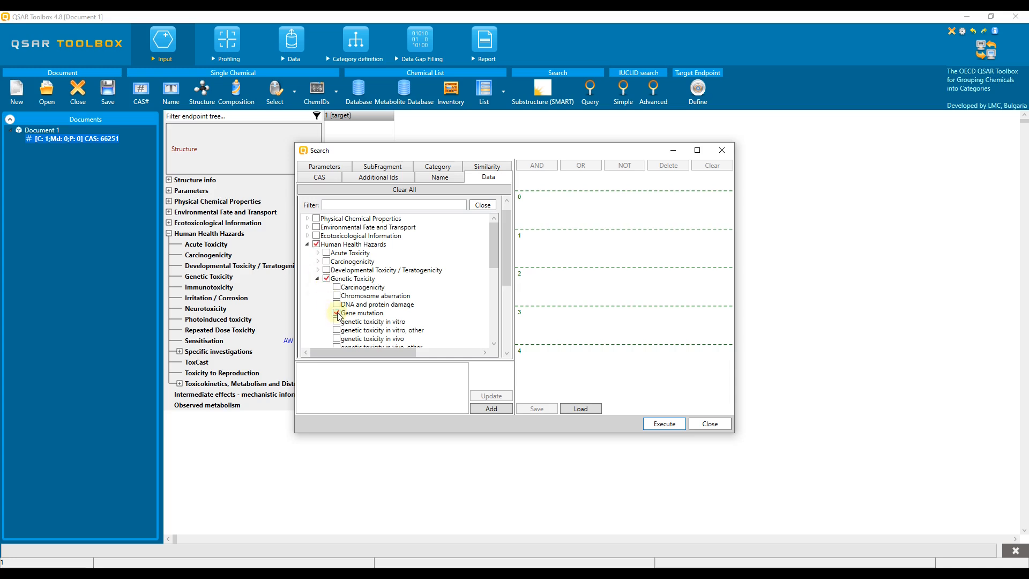
{"action": "left_click_drag", "start_coordinate": [510, 259], "coordinate": [511, 351]}
Add the metadata condition Type of method is in Vitro
{"action": "left_click", "coordinate": [453, 246]}
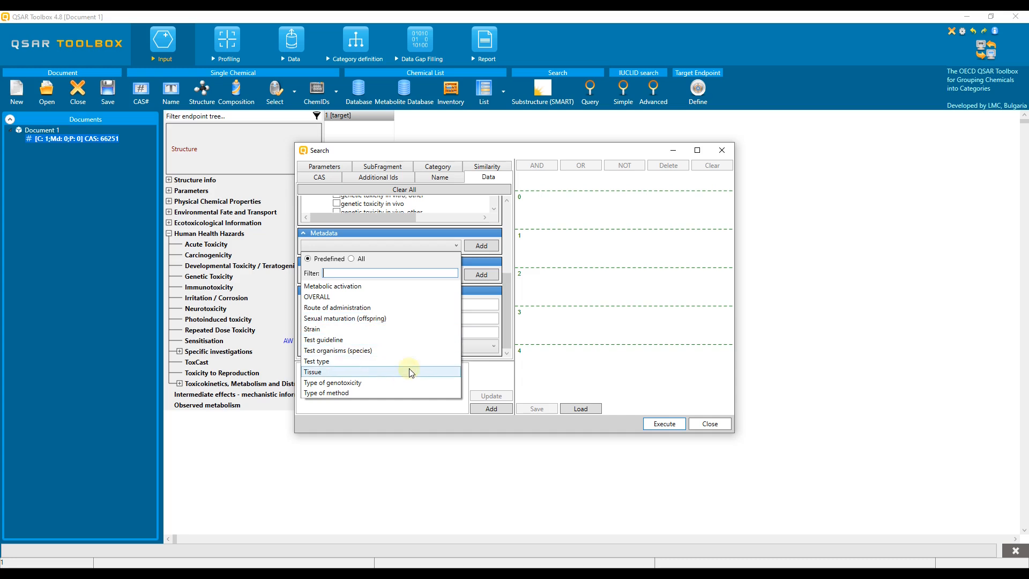
{"action": "left_click", "coordinate": [404, 392]}
{"action": "left_click", "coordinate": [479, 245]}
{"action": "left_click", "coordinate": [399, 278]}
{"action": "left_click", "coordinate": [391, 309]}
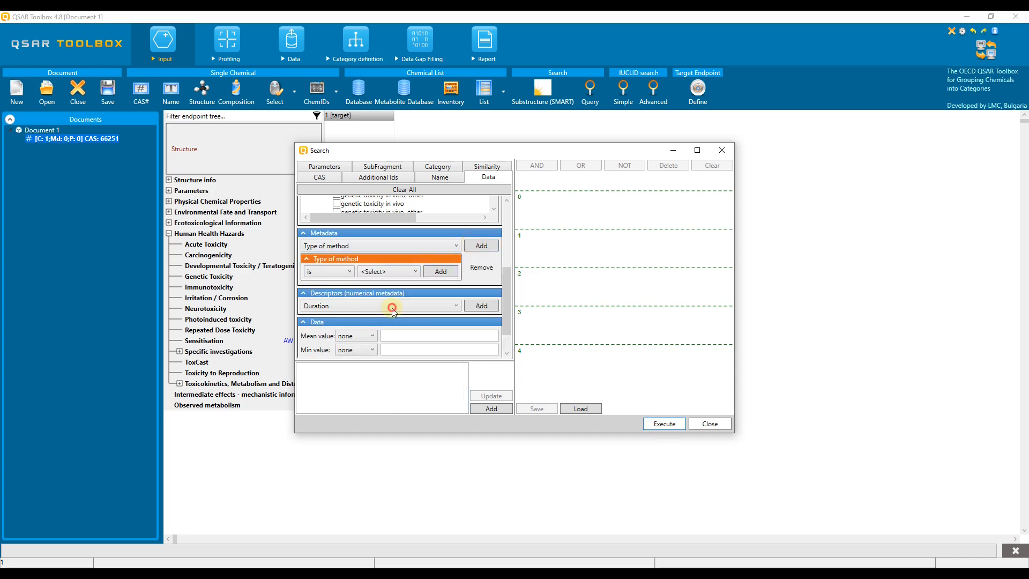
{"action": "left_click", "coordinate": [440, 272]}
Add the metadata condition Test type is Bacterial Reverse Mutation Assay (e.g. Ames Test)
{"action": "left_click", "coordinate": [447, 246]}
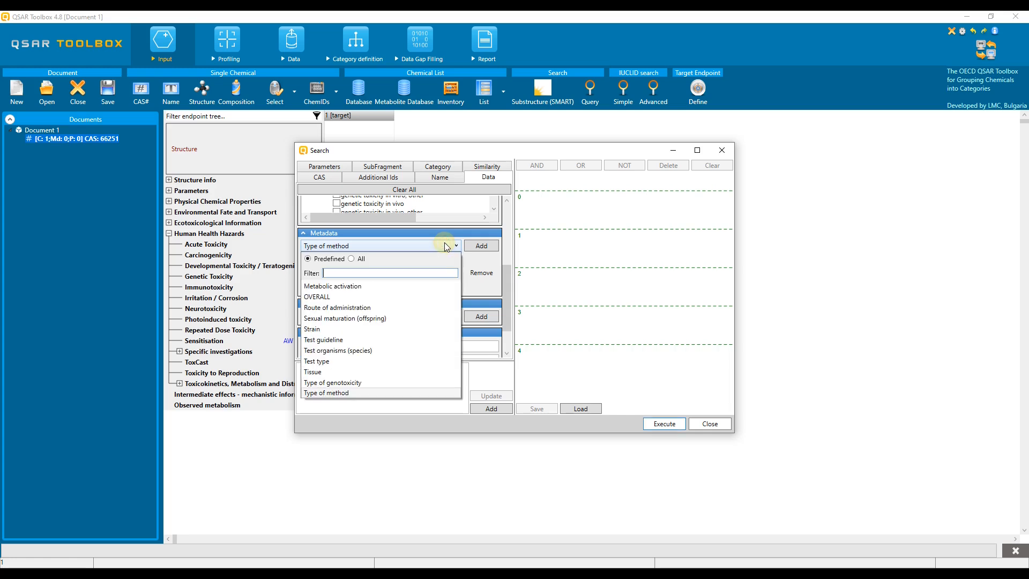
{"action": "left_click", "coordinate": [341, 363]}
{"action": "left_click", "coordinate": [480, 246]}
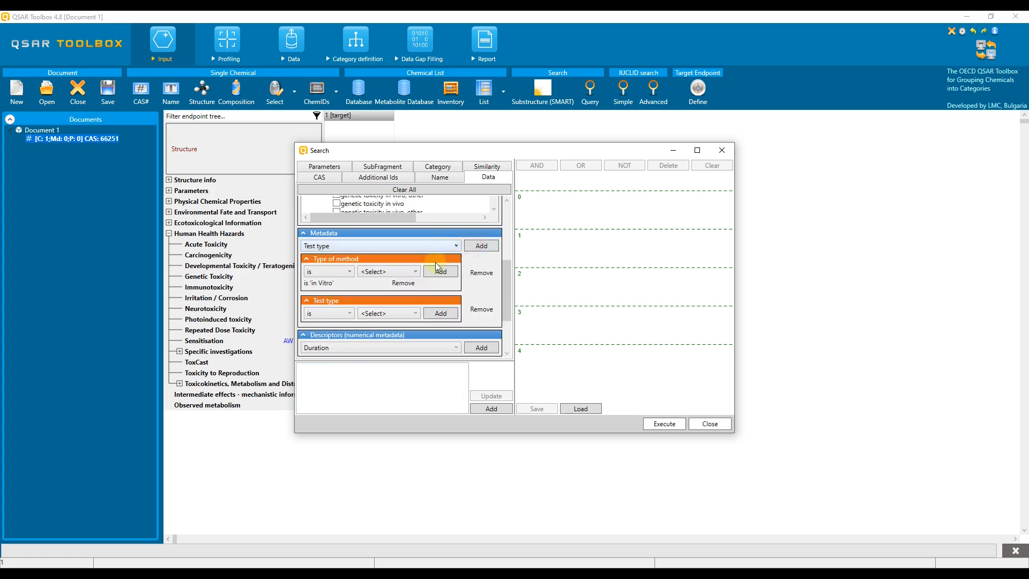
{"action": "left_click", "coordinate": [407, 314]}
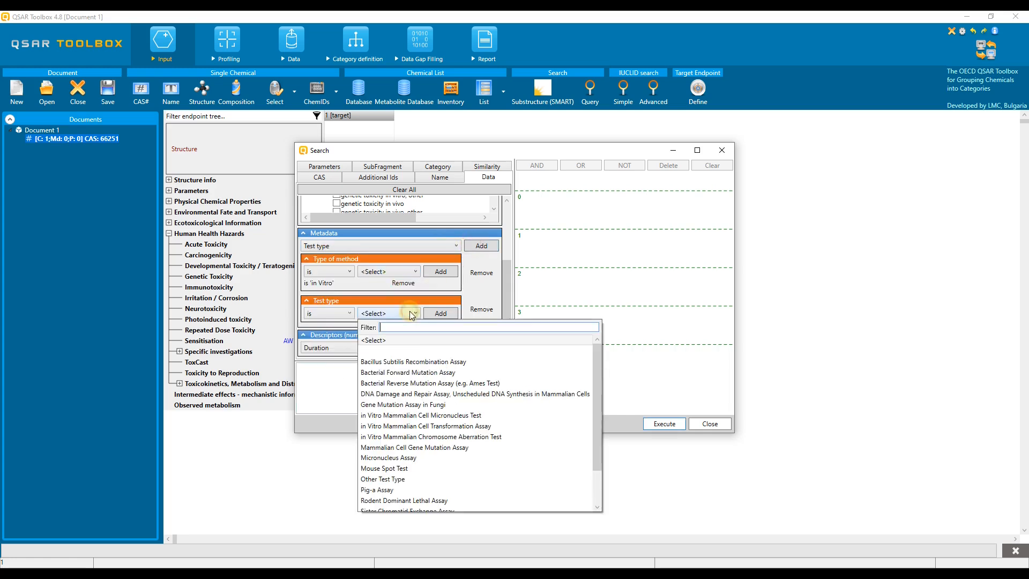
{"action": "left_click", "coordinate": [439, 382]}
{"action": "left_click", "coordinate": [441, 312]}
Add the metadata condition Test organisms (species) is Salmonella Typhimurium
{"action": "left_click", "coordinate": [383, 245]}
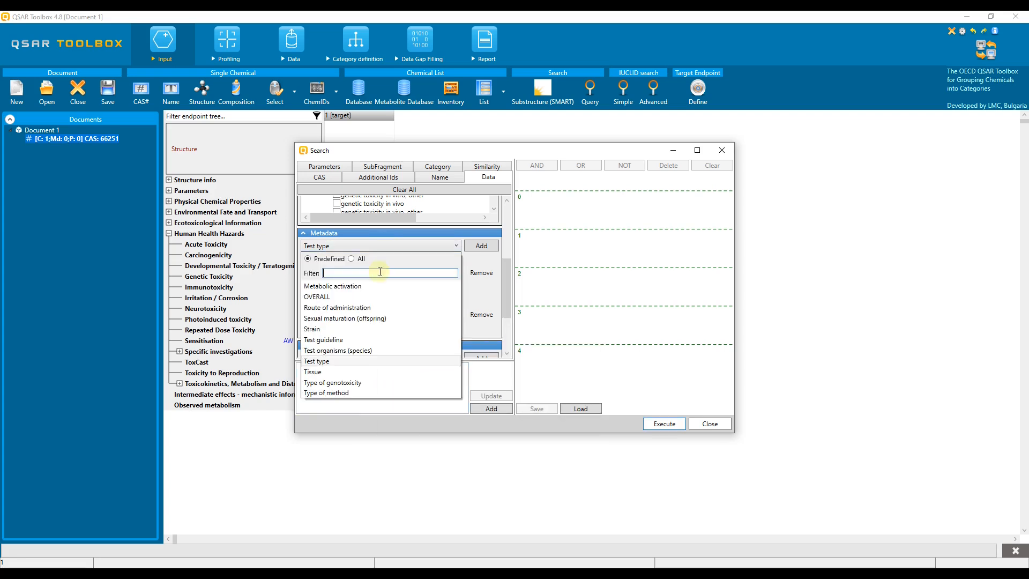
{"action": "left_click", "coordinate": [358, 351]}
{"action": "left_click", "coordinate": [482, 245]}
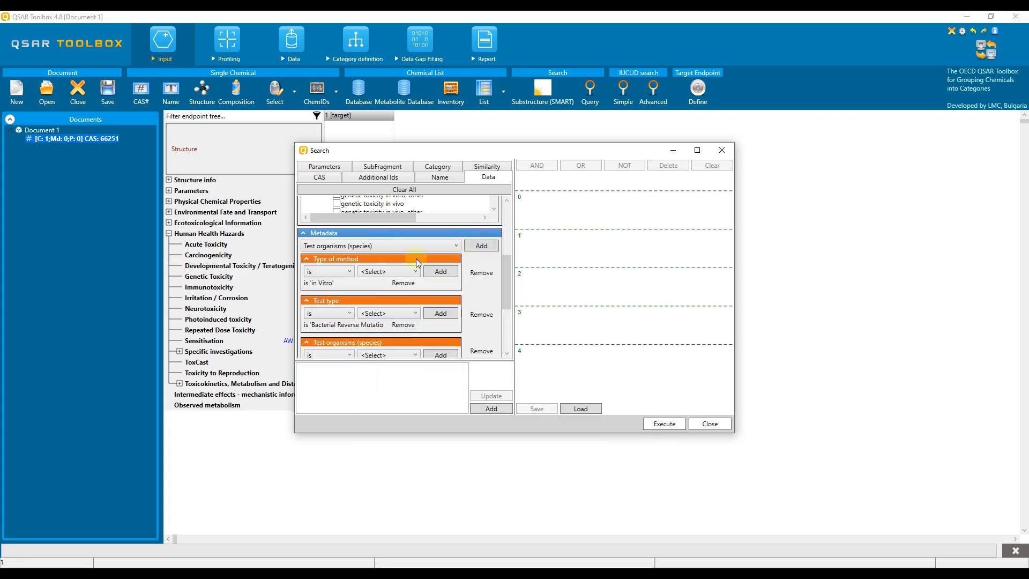
{"action": "scroll", "coordinate": [509, 306], "scroll_direction": "down", "scroll_amount": 2}
{"action": "left_click", "coordinate": [395, 306]}
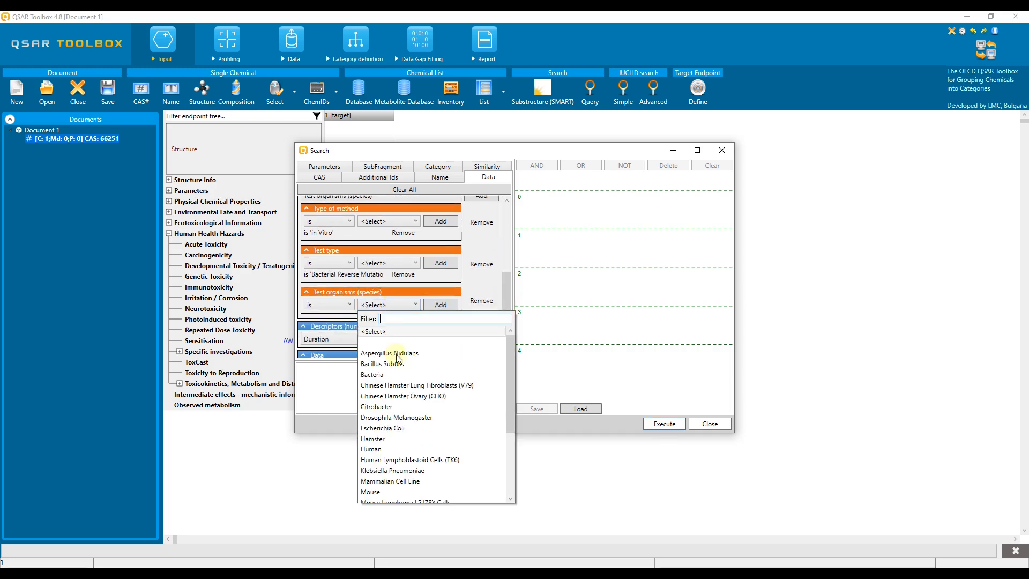
{"action": "scroll", "coordinate": [417, 426], "scroll_direction": "down", "scroll_amount": 3}
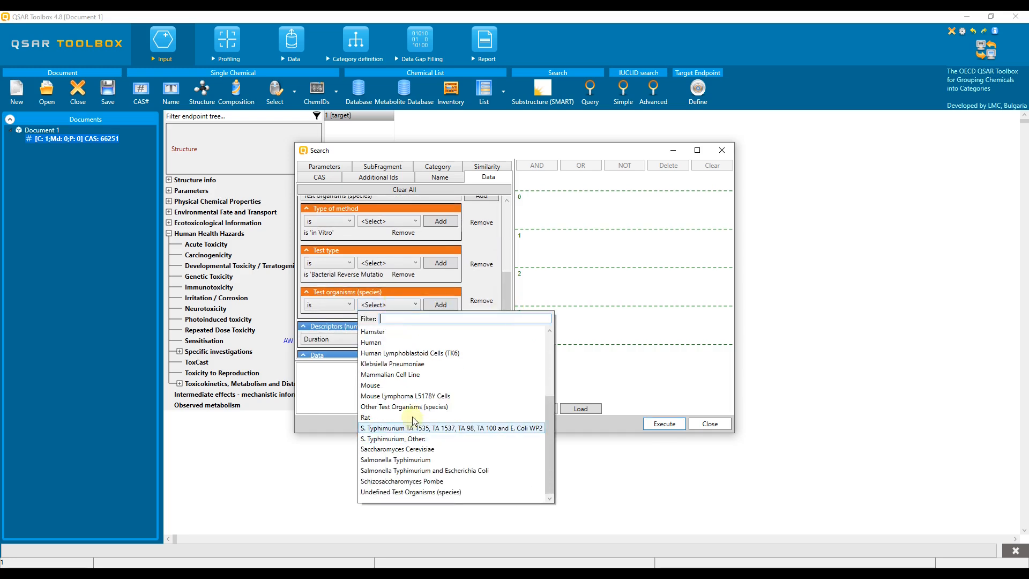
{"action": "left_click", "coordinate": [421, 461]}
{"action": "left_click", "coordinate": [439, 305]}
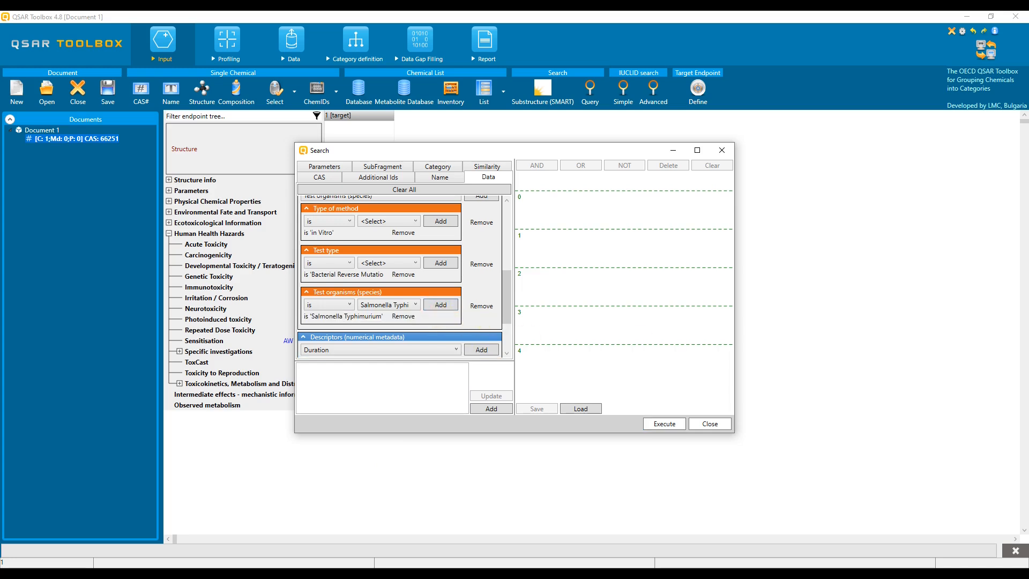
{"action": "scroll", "coordinate": [522, 329], "scroll_direction": "down", "scroll_amount": 1}
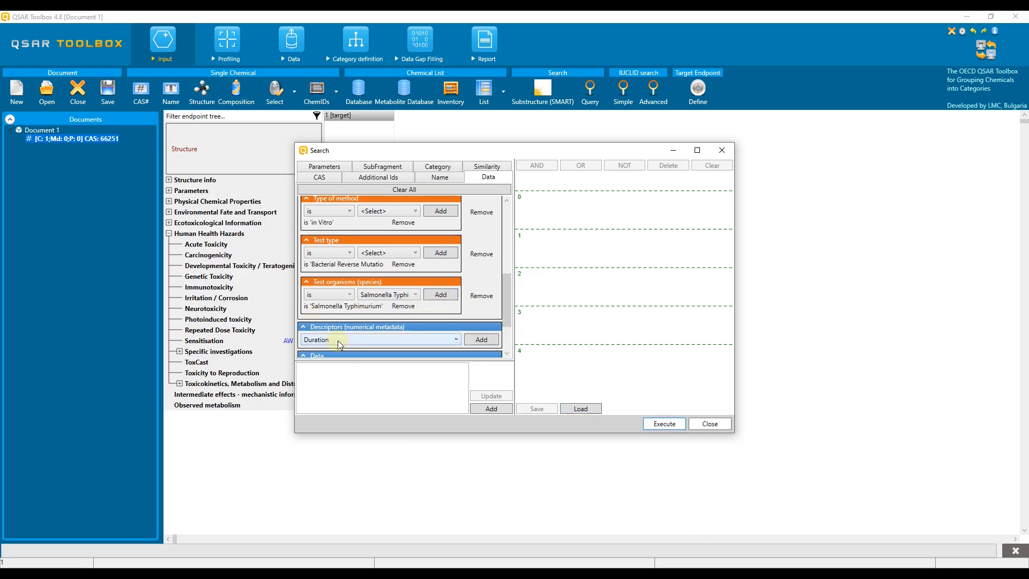
Add a query node with unit Gene mutation I and result value Positive
{"action": "left_click_drag", "start_coordinate": [509, 310], "coordinate": [511, 335]}
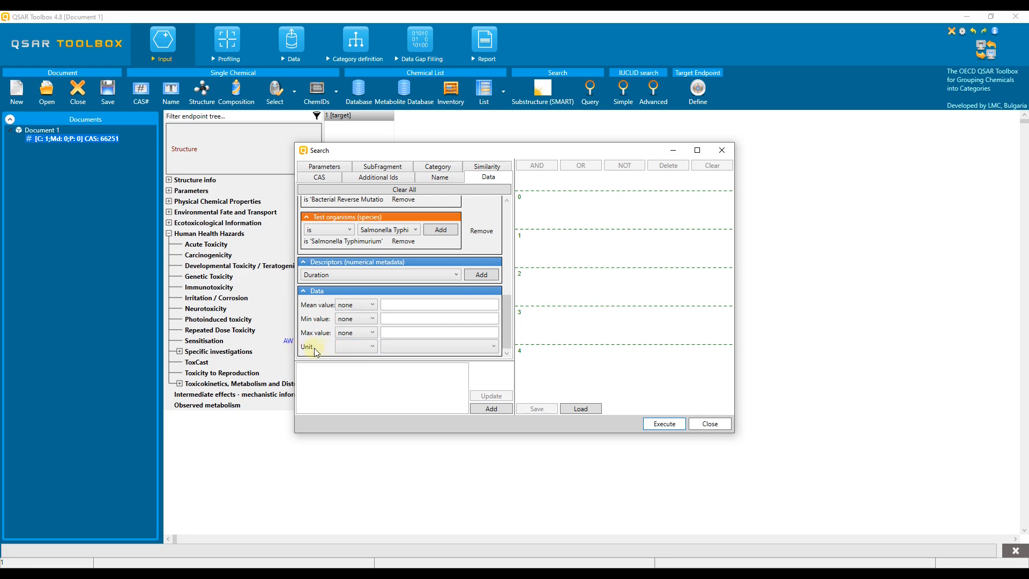
{"action": "left_click", "coordinate": [372, 347]}
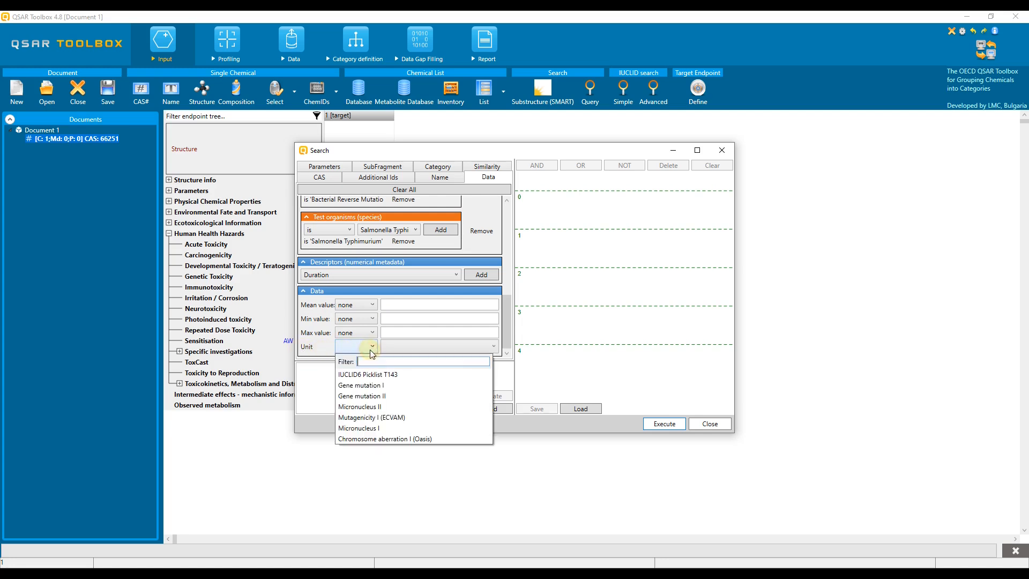
{"action": "left_click", "coordinate": [376, 386]}
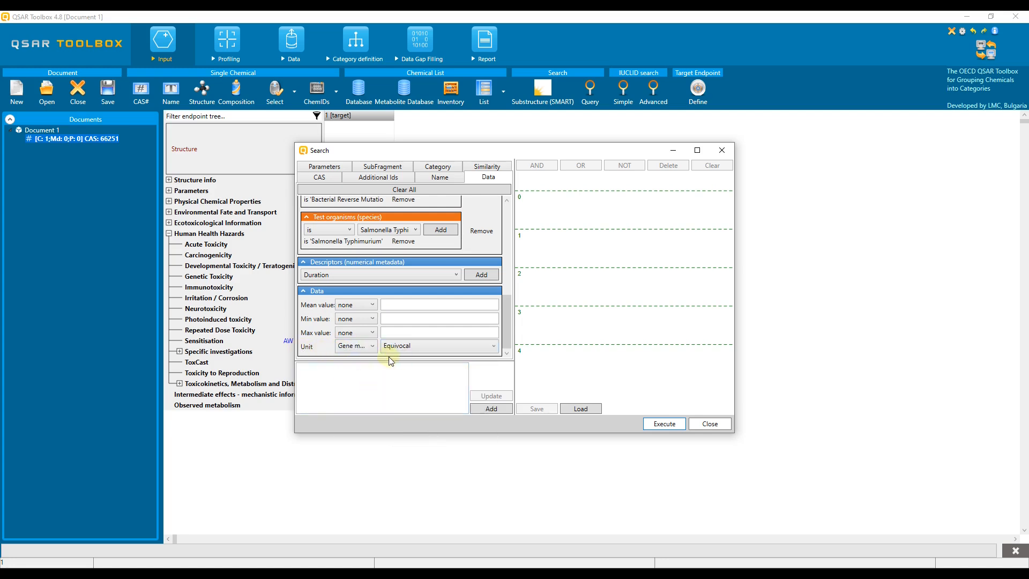
{"action": "left_click", "coordinate": [422, 349]}
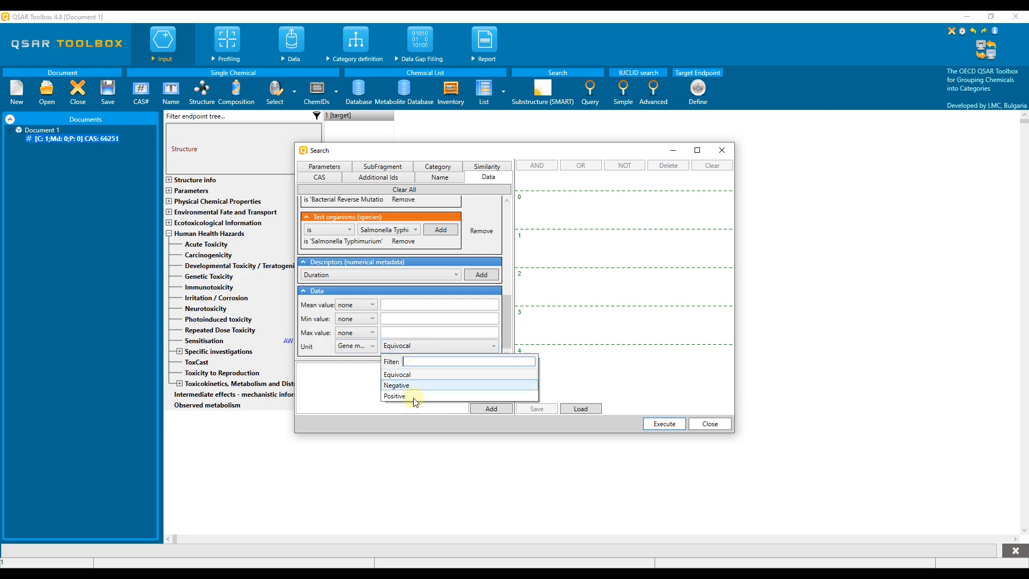
{"action": "left_click", "coordinate": [435, 396]}
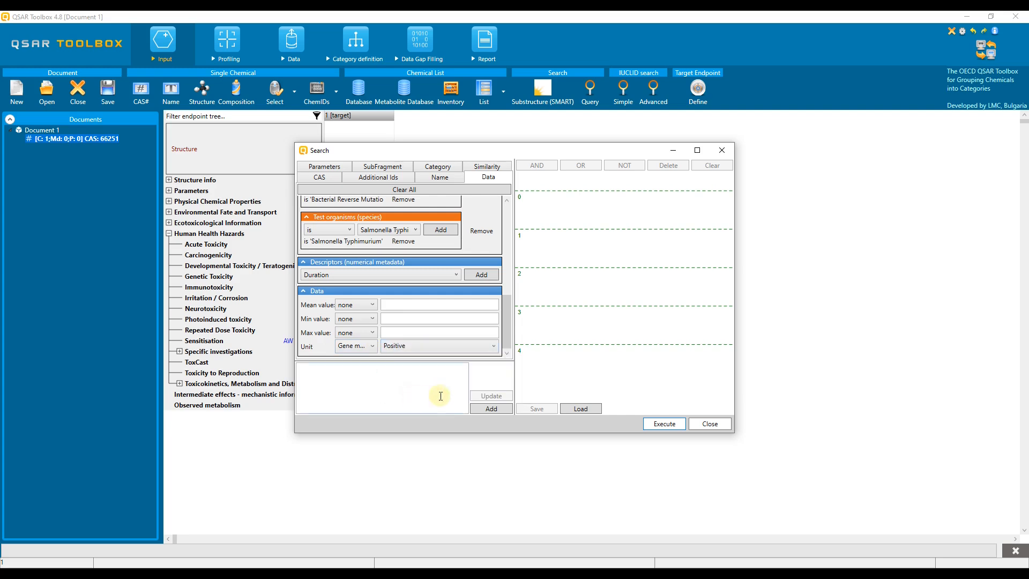
{"action": "left_click", "coordinate": [491, 409]}
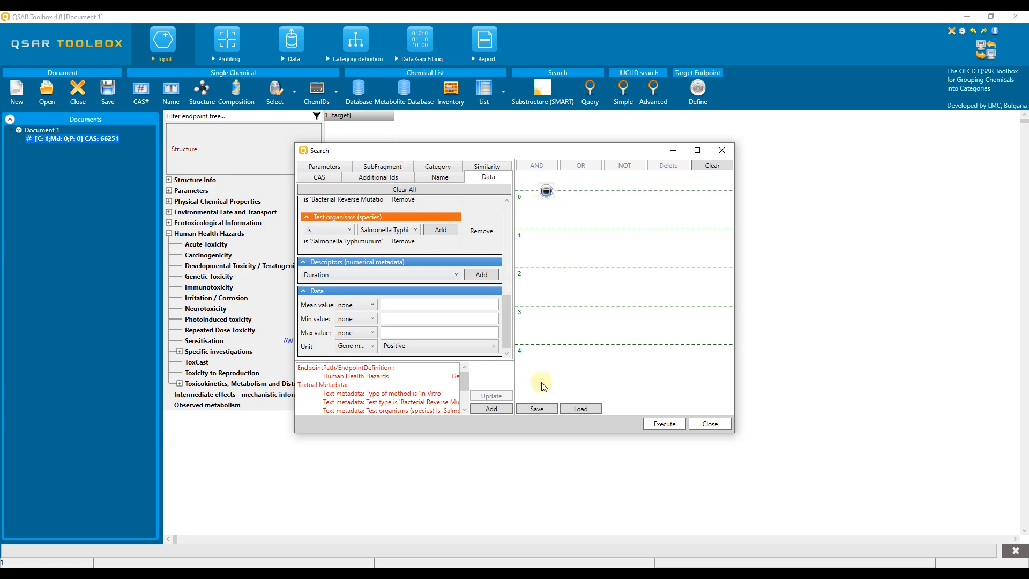
Add Negative and Equivocal gene mutation queries as the second and third nodes
{"action": "left_click", "coordinate": [493, 347]}
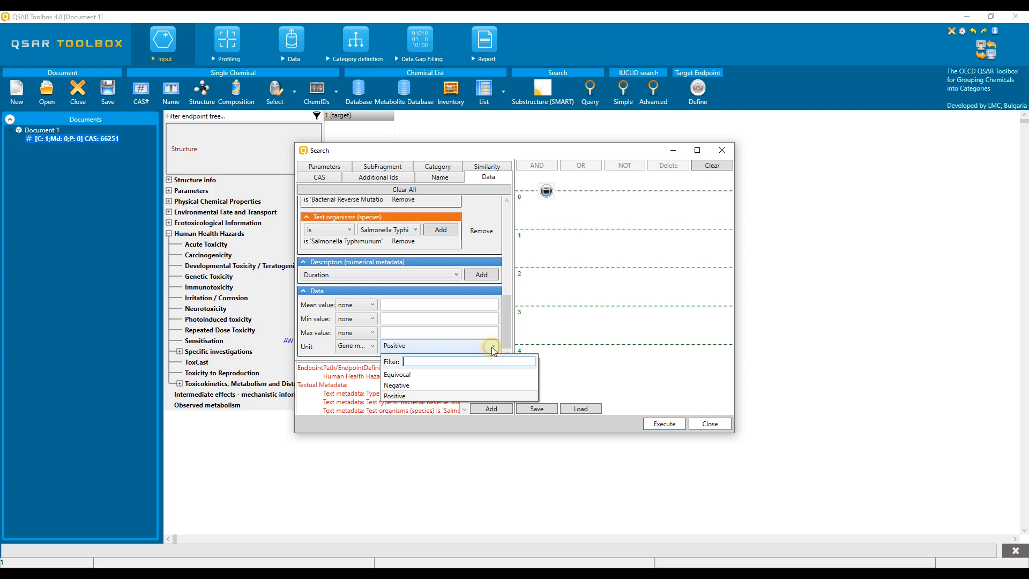
{"action": "left_click", "coordinate": [475, 386]}
{"action": "left_click", "coordinate": [490, 409]}
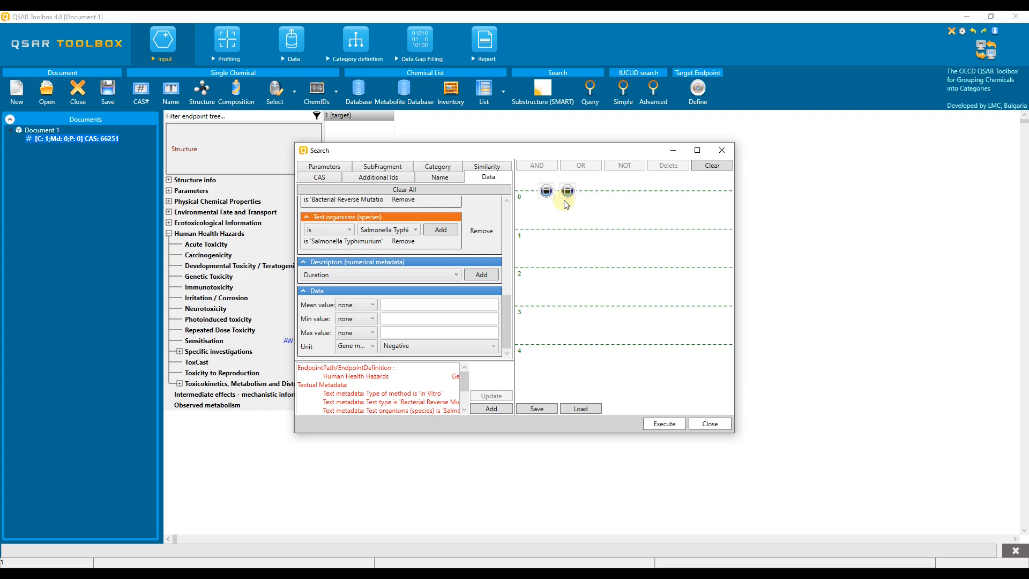
{"action": "left_click", "coordinate": [482, 347]}
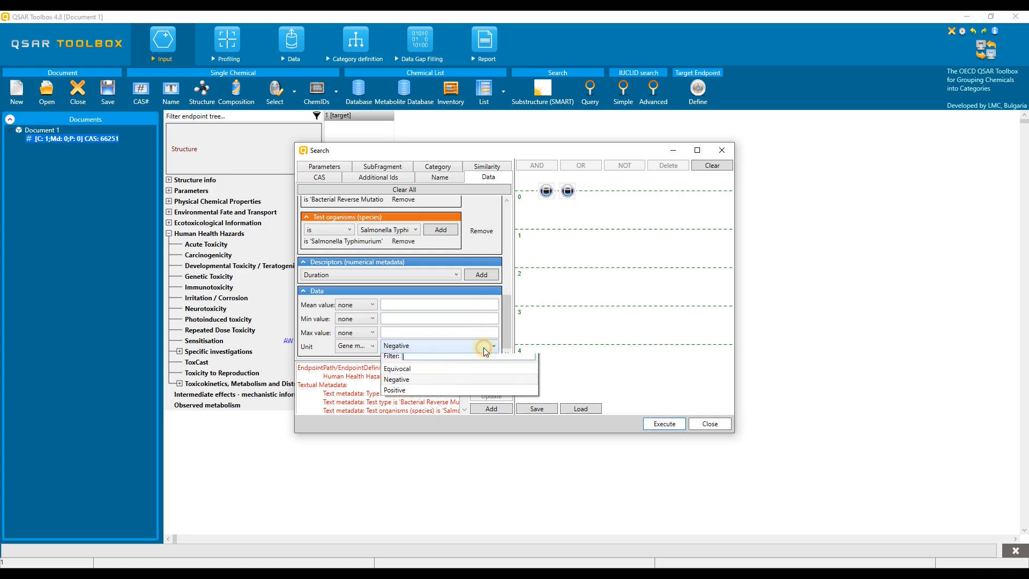
{"action": "left_click", "coordinate": [460, 374]}
{"action": "left_click", "coordinate": [491, 409]}
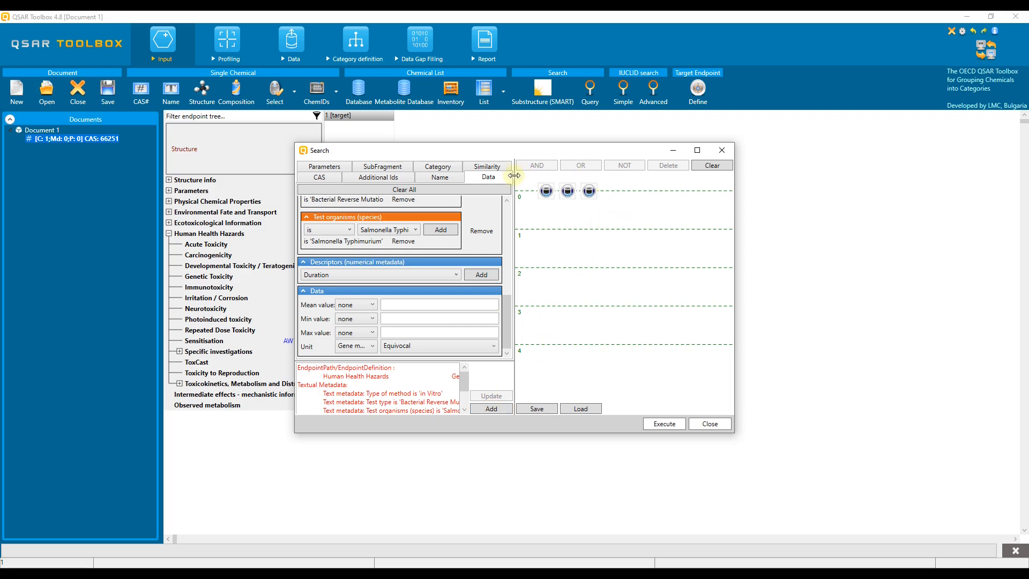
Review the criteria of each of the three query nodes
{"action": "left_click", "coordinate": [546, 190]}
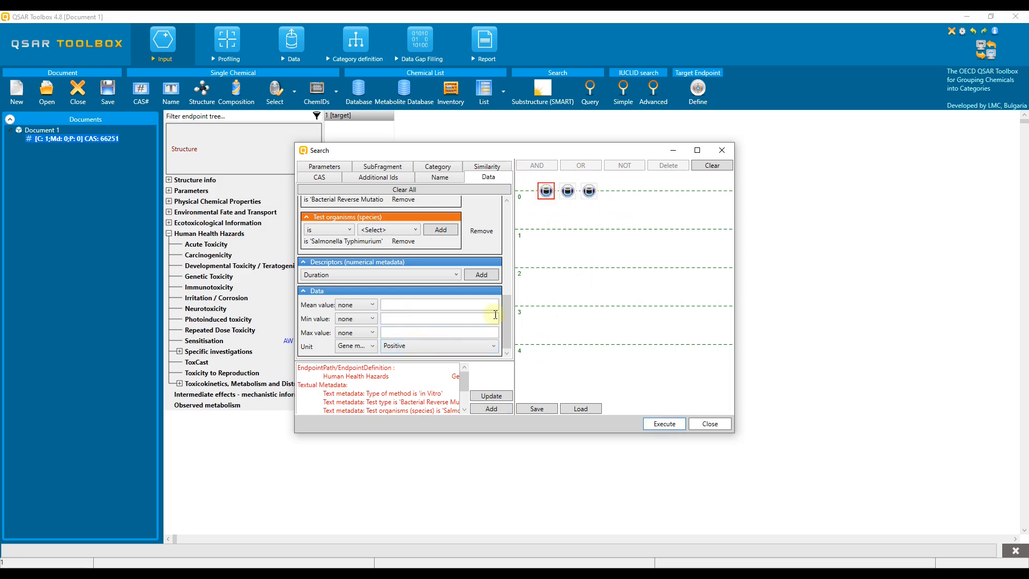
{"action": "left_click", "coordinate": [570, 191]}
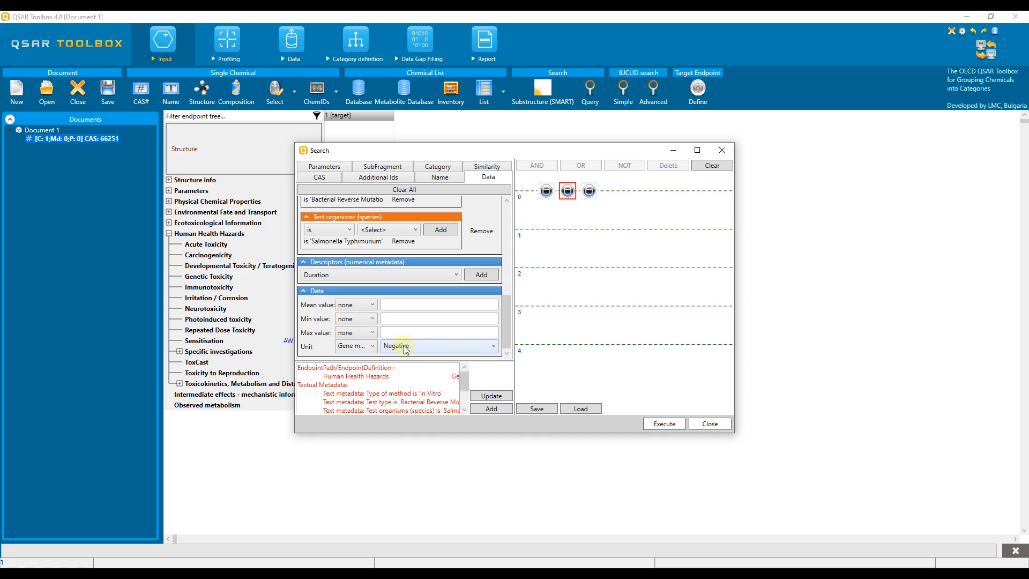
{"action": "left_click", "coordinate": [589, 191]}
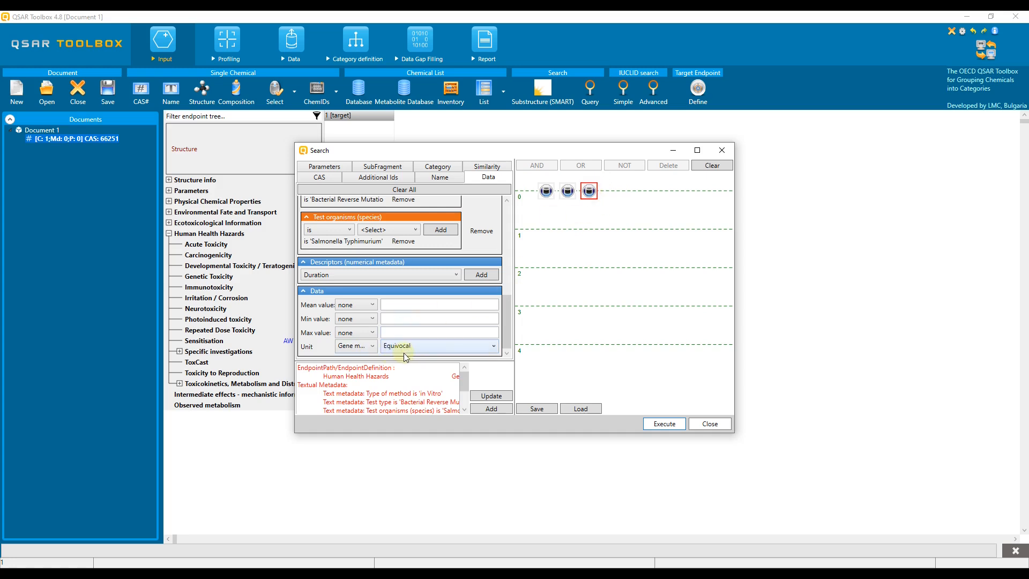
Combine the gene mutation nodes into Positive AND NOT (Negative OR Equivocal)
{"action": "left_click", "coordinate": [568, 191]}
{"action": "left_click", "coordinate": [589, 191]}
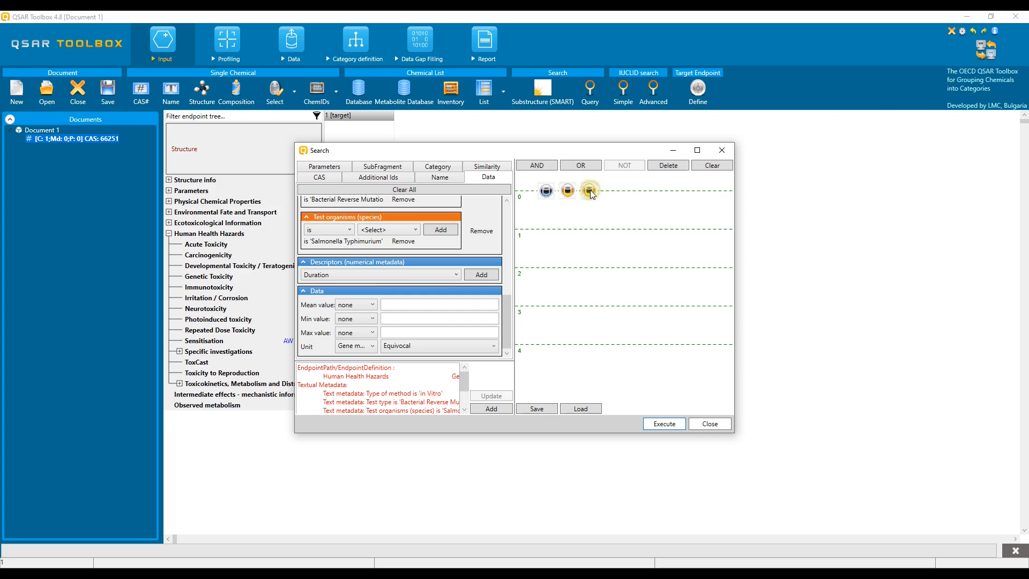
{"action": "left_click", "coordinate": [581, 165]}
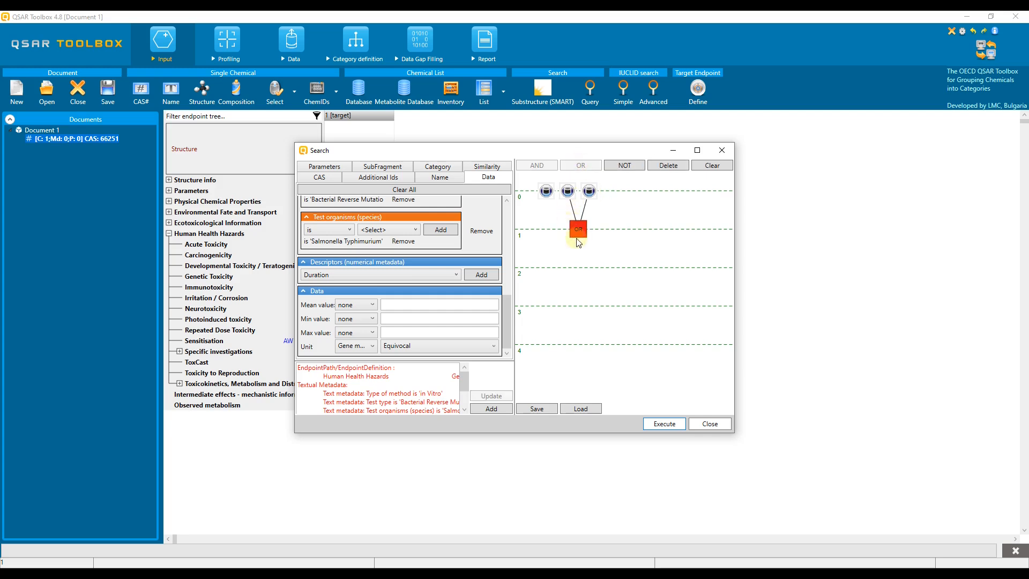
{"action": "left_click", "coordinate": [621, 166]}
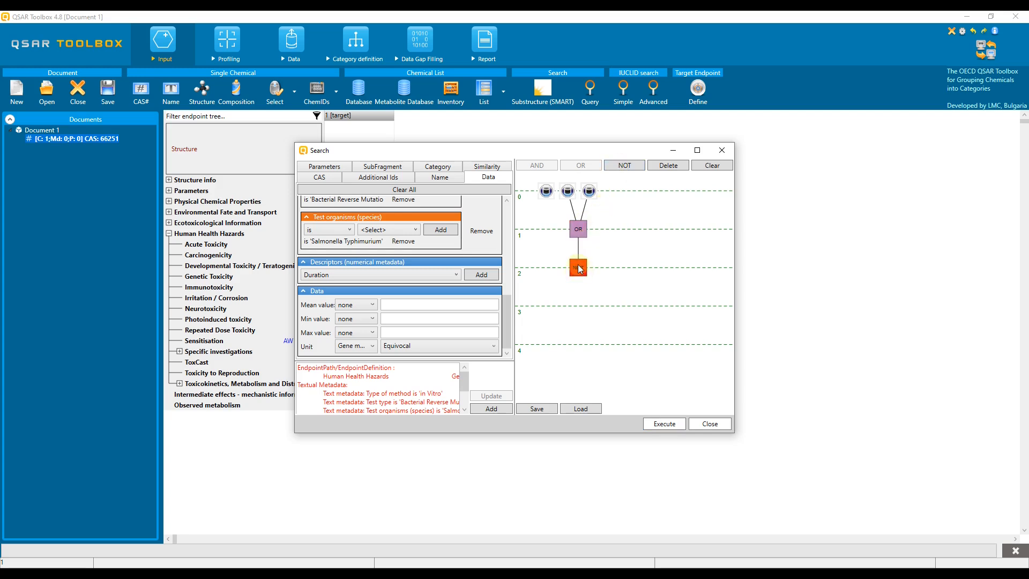
{"action": "left_click", "coordinate": [547, 192]}
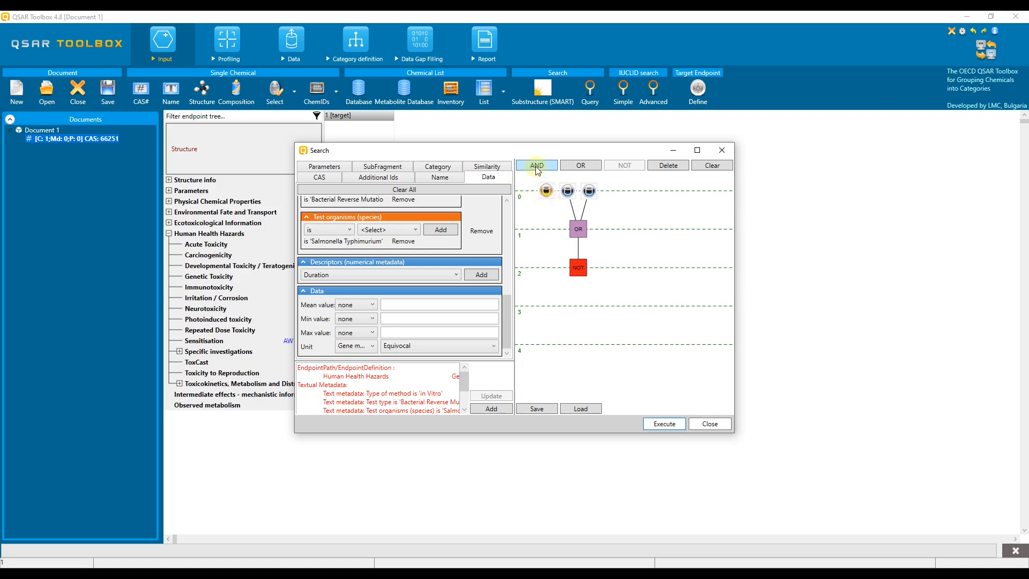
{"action": "left_click", "coordinate": [537, 169]}
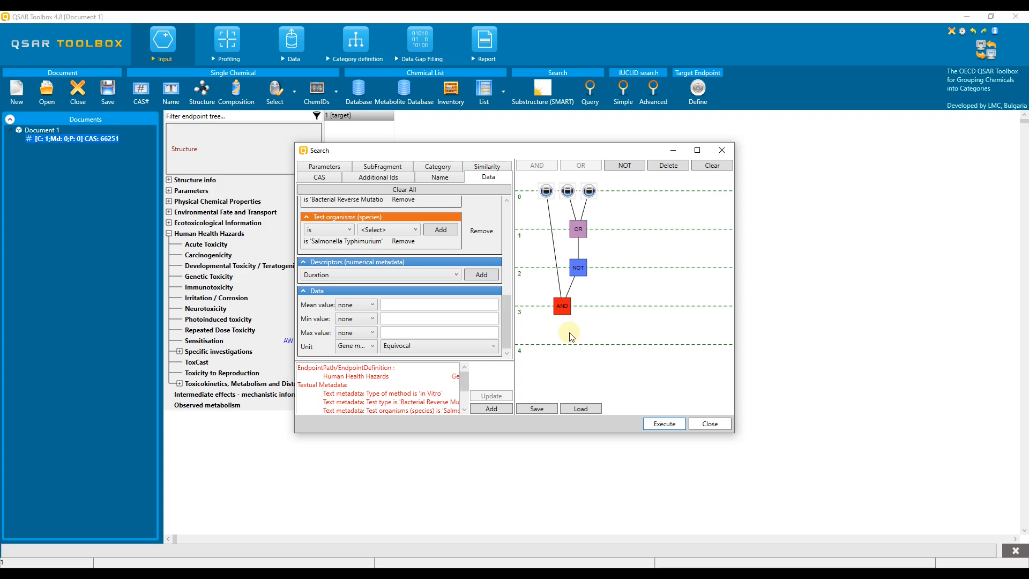
Clear the previous data criteria and expand Human Health Hazards > Carcinogenicity
{"action": "left_click_drag", "start_coordinate": [509, 289], "coordinate": [509, 230]}
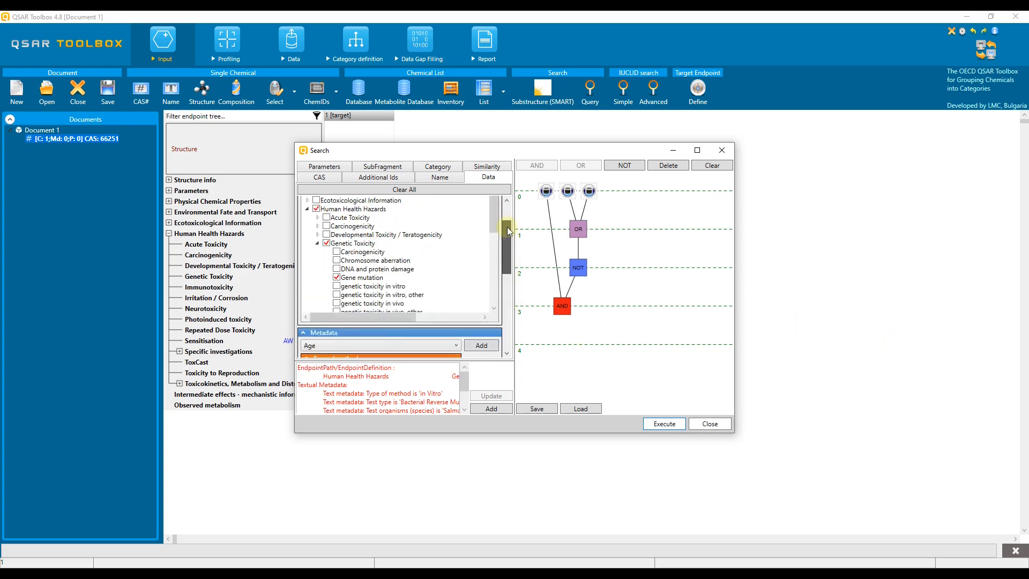
{"action": "left_click", "coordinate": [407, 189]}
{"action": "left_click", "coordinate": [308, 240]}
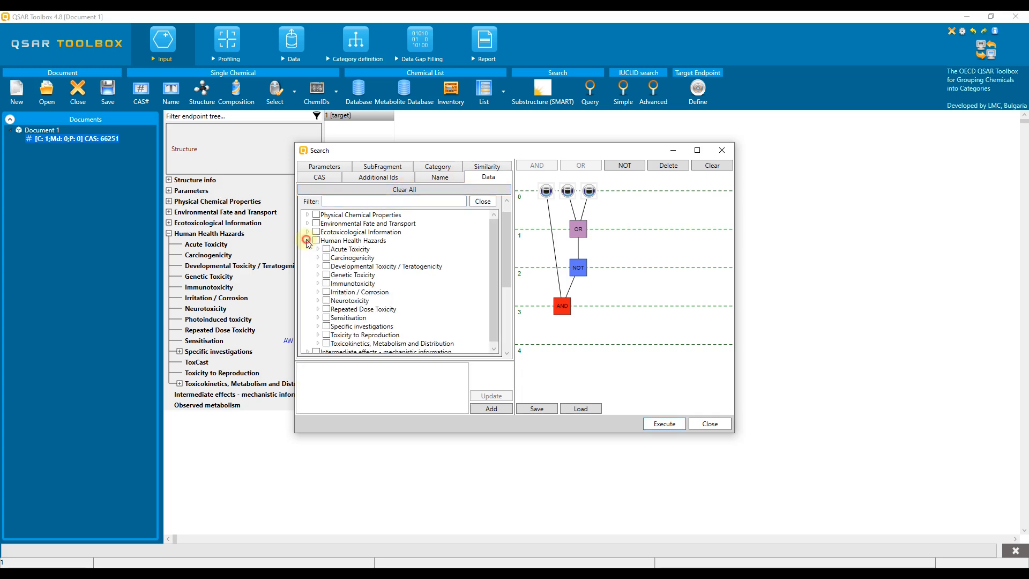
{"action": "left_click", "coordinate": [318, 258]}
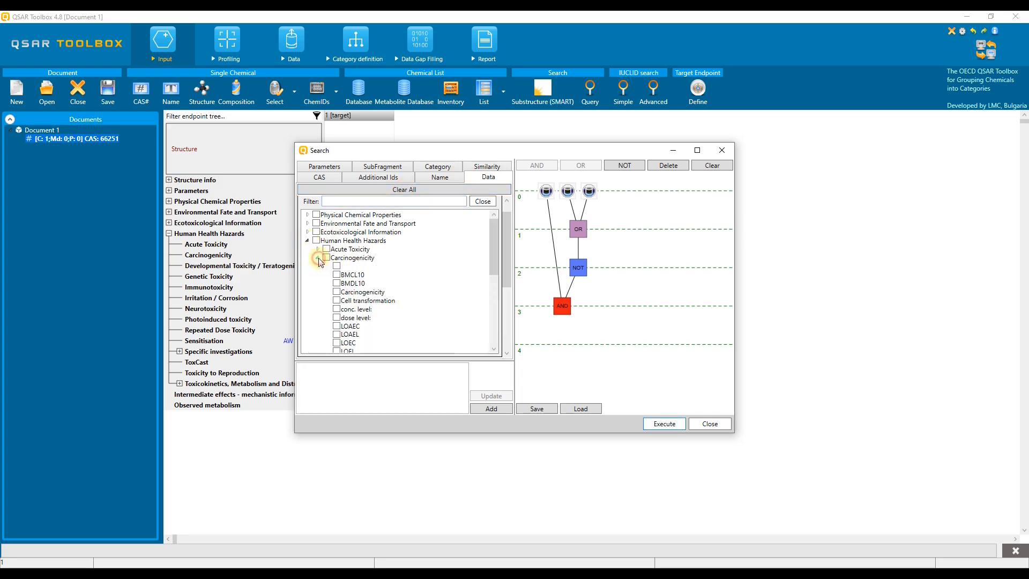
{"action": "scroll", "coordinate": [418, 286], "scroll_direction": "down", "scroll_amount": 4}
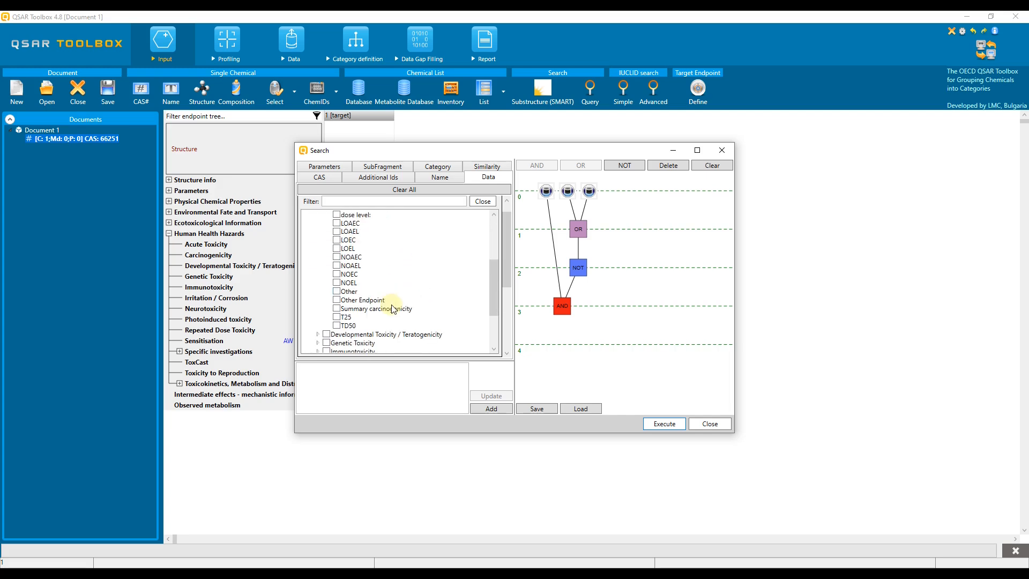
{"action": "left_click_drag", "start_coordinate": [507, 266], "coordinate": [507, 319]}
Add the metadata condition Test organisms (species) is Rat
{"action": "left_click", "coordinate": [369, 267]}
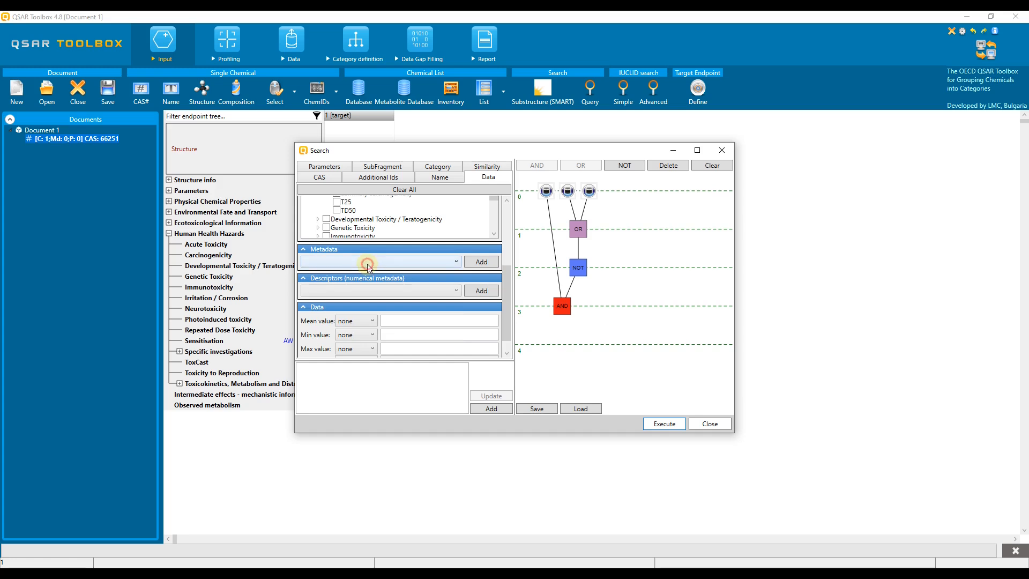
{"action": "type", "text": "test"}
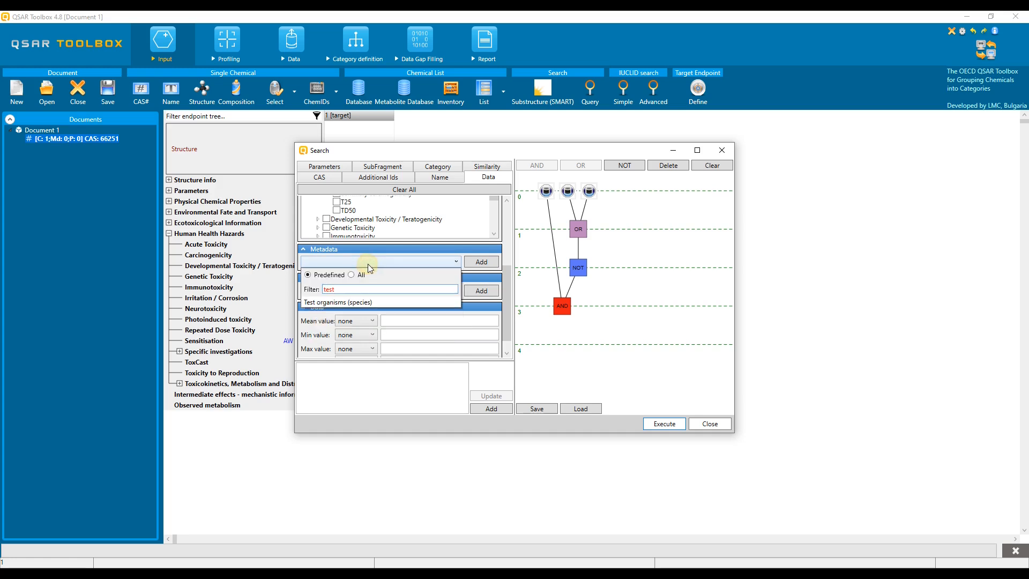
{"action": "left_click", "coordinate": [360, 302]}
{"action": "left_click", "coordinate": [482, 263]}
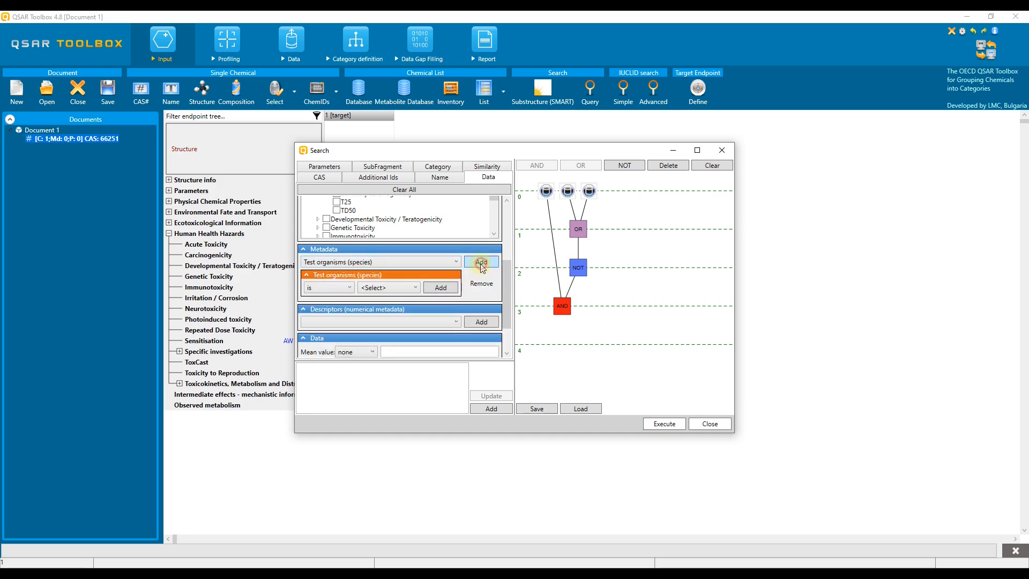
{"action": "left_click", "coordinate": [386, 289]}
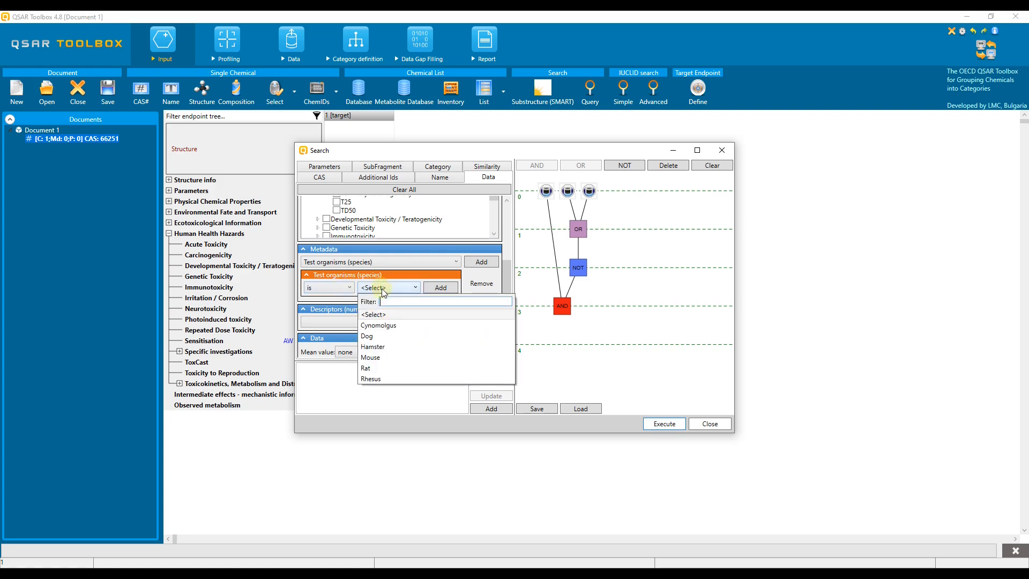
{"action": "left_click", "coordinate": [373, 368]}
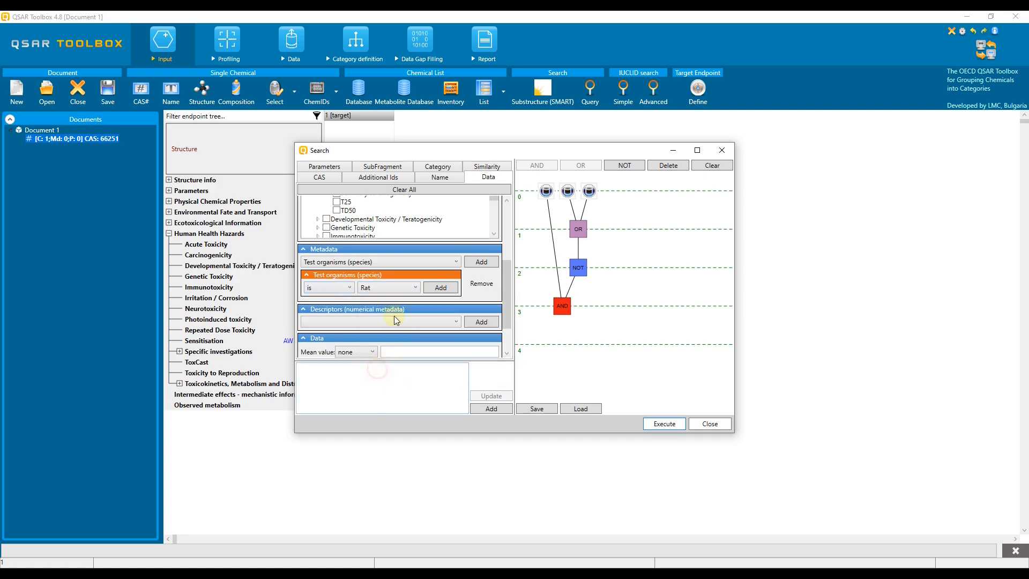
{"action": "left_click", "coordinate": [437, 289]}
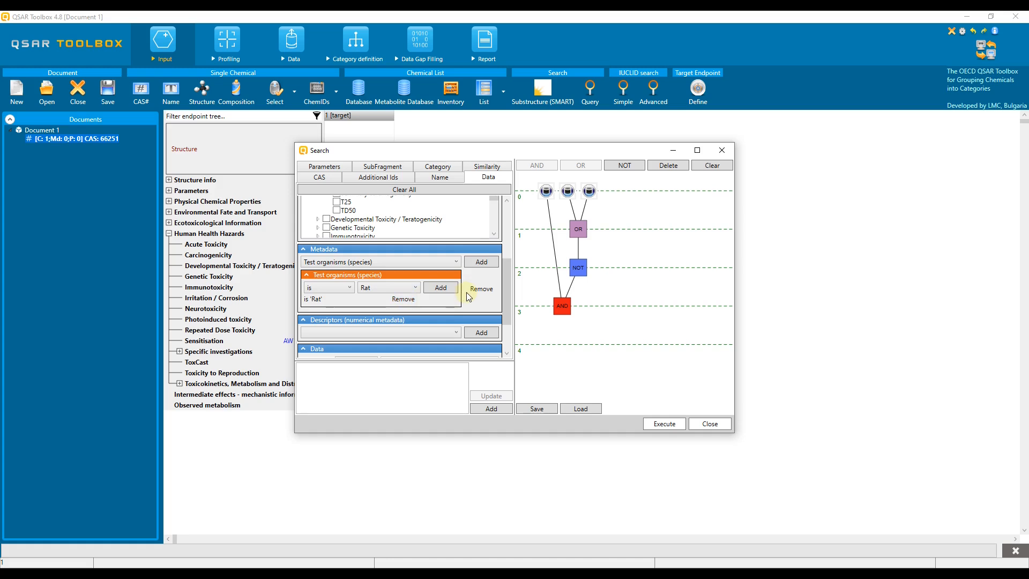
{"action": "left_click_drag", "start_coordinate": [507, 291], "coordinate": [506, 319]}
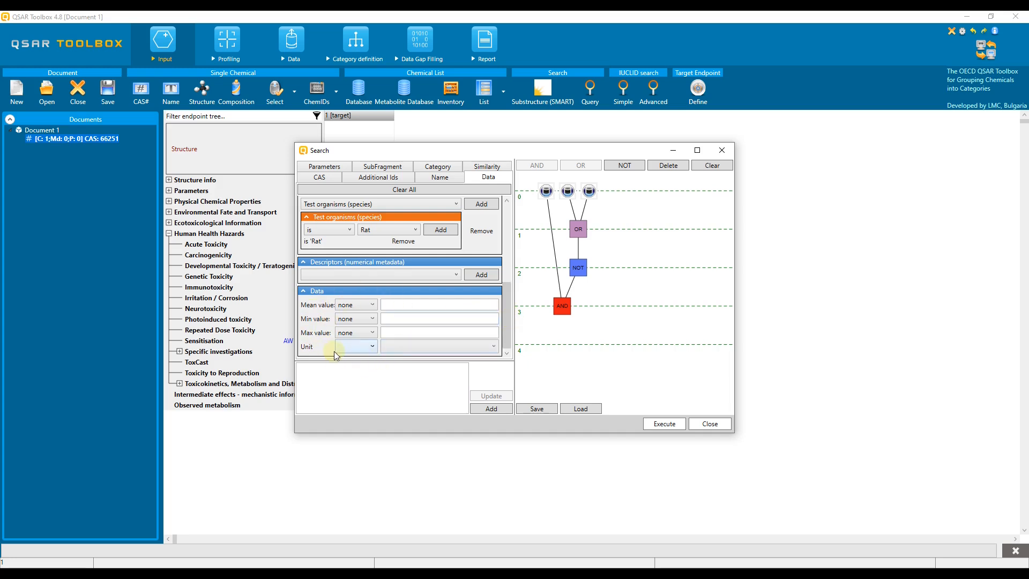
Pick a carcinogenicity result scale and add Negative, Positive and Equivocal query nodes
{"action": "left_click", "coordinate": [369, 346]}
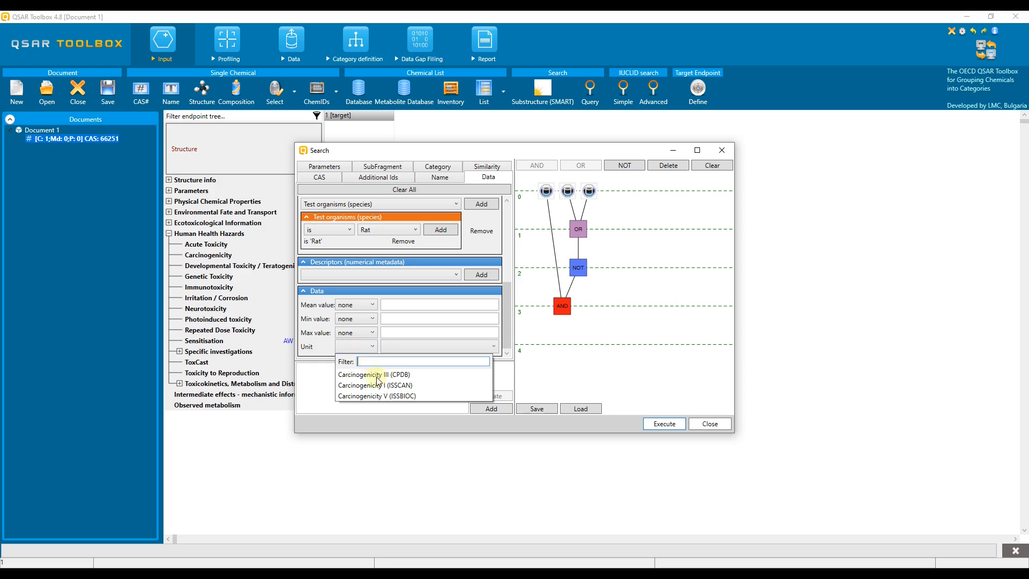
{"action": "left_click", "coordinate": [377, 385]}
{"action": "left_click", "coordinate": [418, 349]}
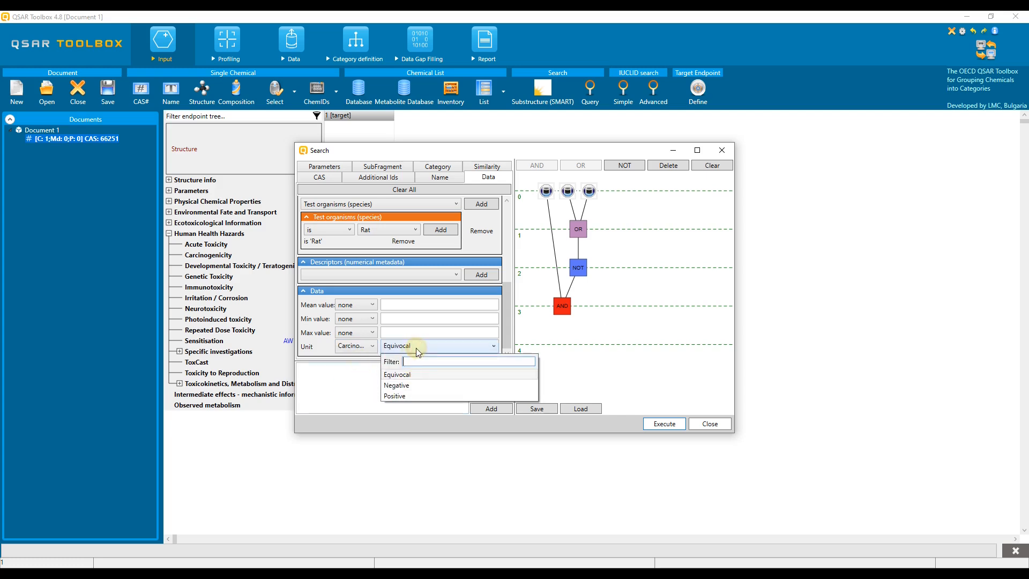
{"action": "left_click", "coordinate": [399, 385]}
{"action": "left_click", "coordinate": [491, 409]}
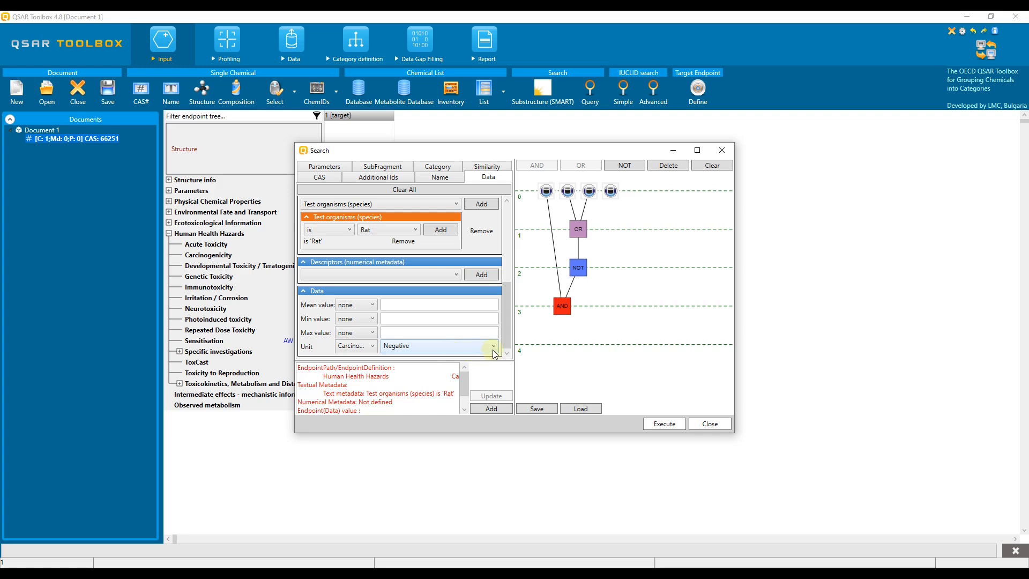
{"action": "left_click", "coordinate": [436, 349]}
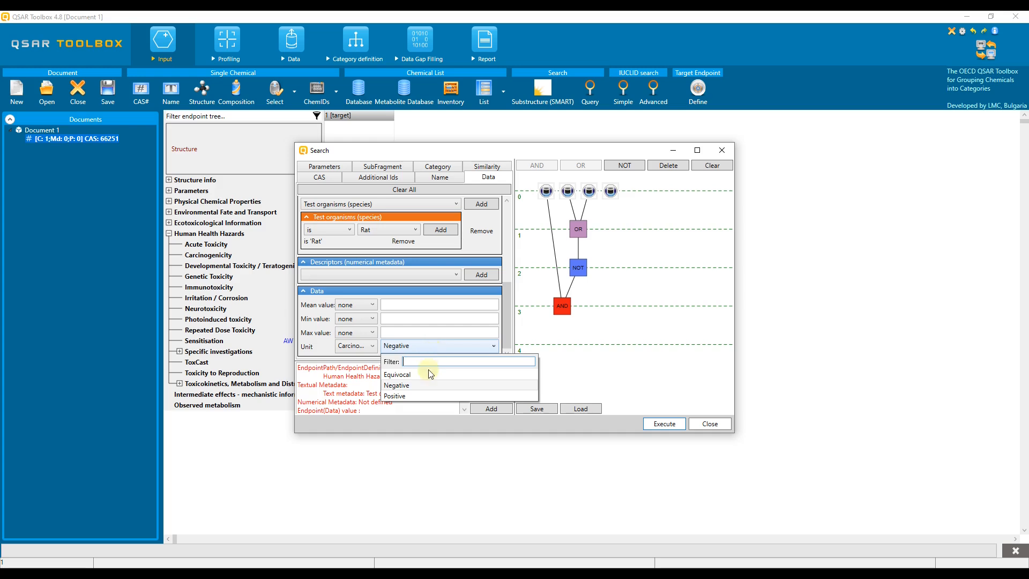
{"action": "left_click", "coordinate": [424, 396]}
{"action": "left_click", "coordinate": [490, 409]}
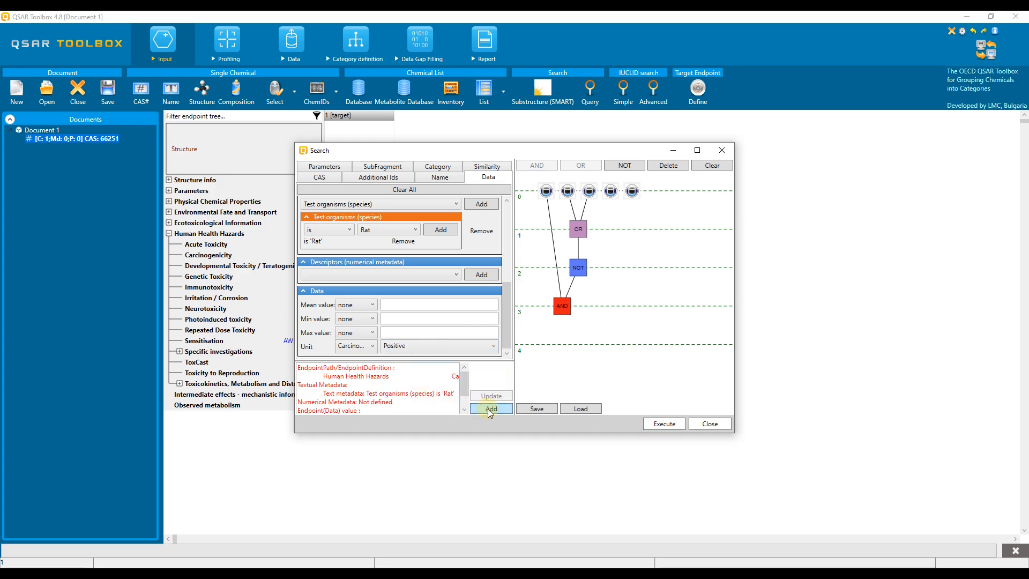
{"action": "left_click", "coordinate": [416, 351]}
{"action": "left_click", "coordinate": [424, 371]}
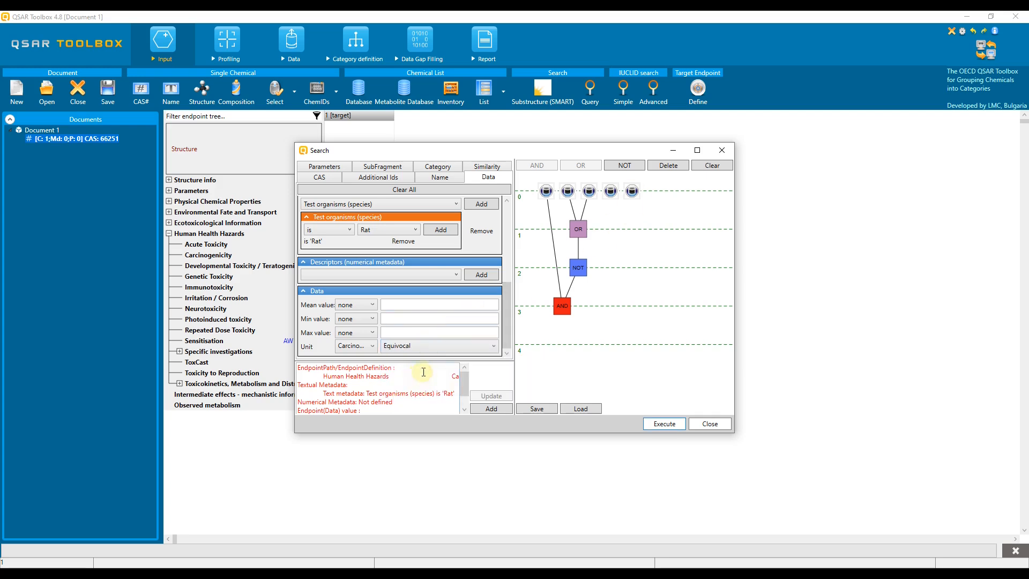
{"action": "left_click", "coordinate": [491, 409]}
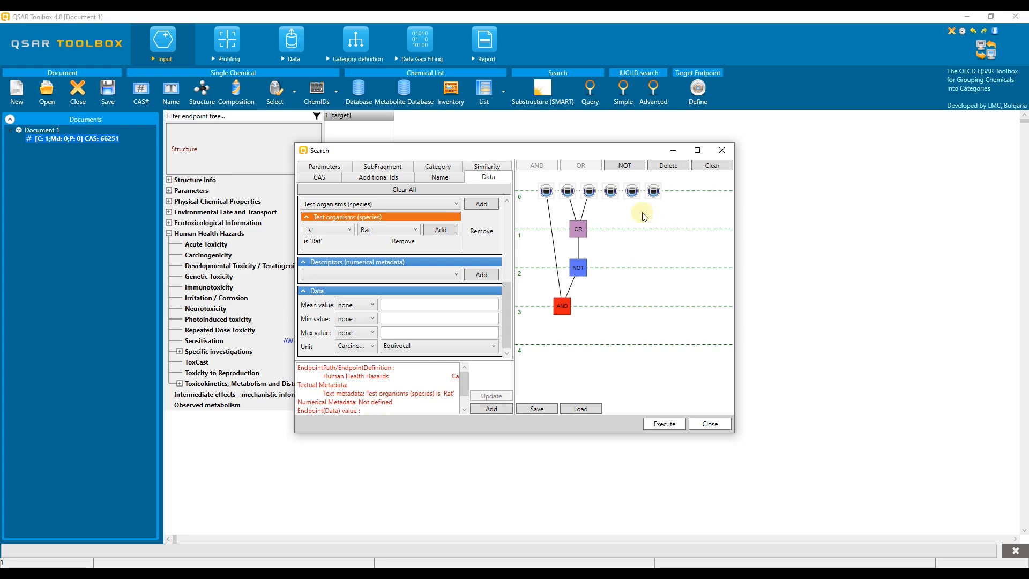
Join the Positive and Equivocal carcinogenicity nodes with OR and negate the result
{"action": "left_click", "coordinate": [612, 194]}
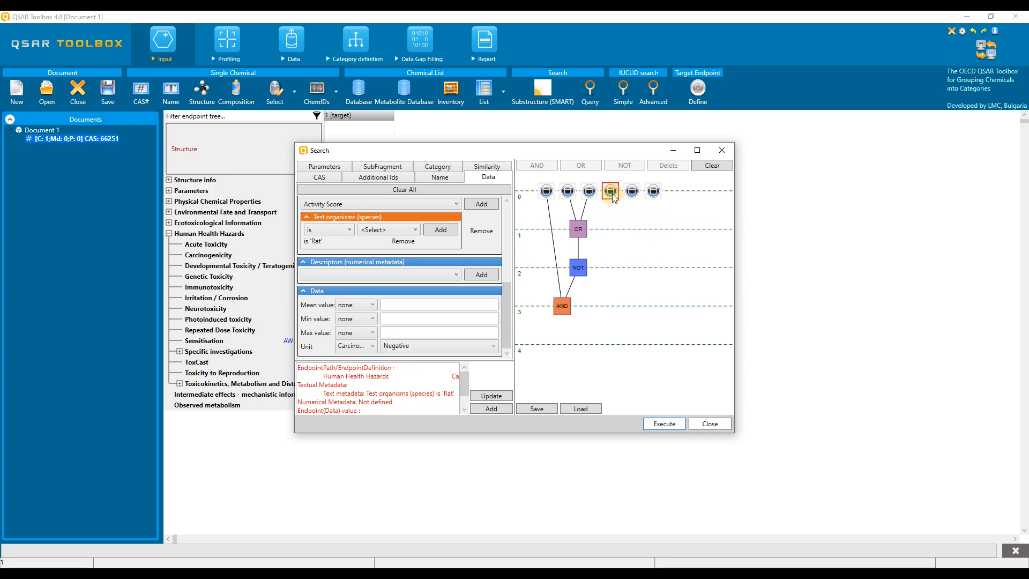
{"action": "left_click", "coordinate": [634, 193]}
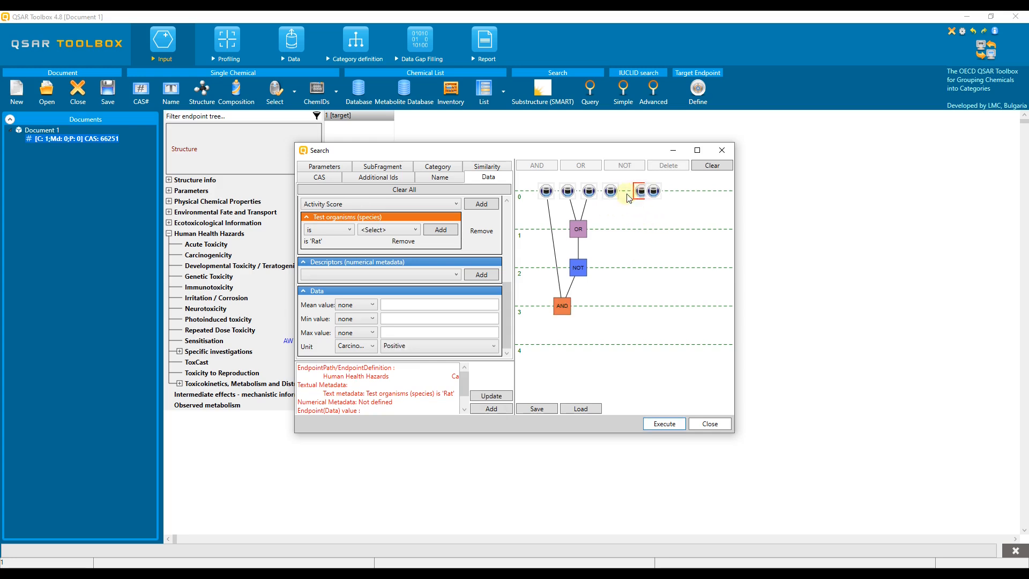
{"action": "left_click", "coordinate": [632, 193], "text": "ctrl"}
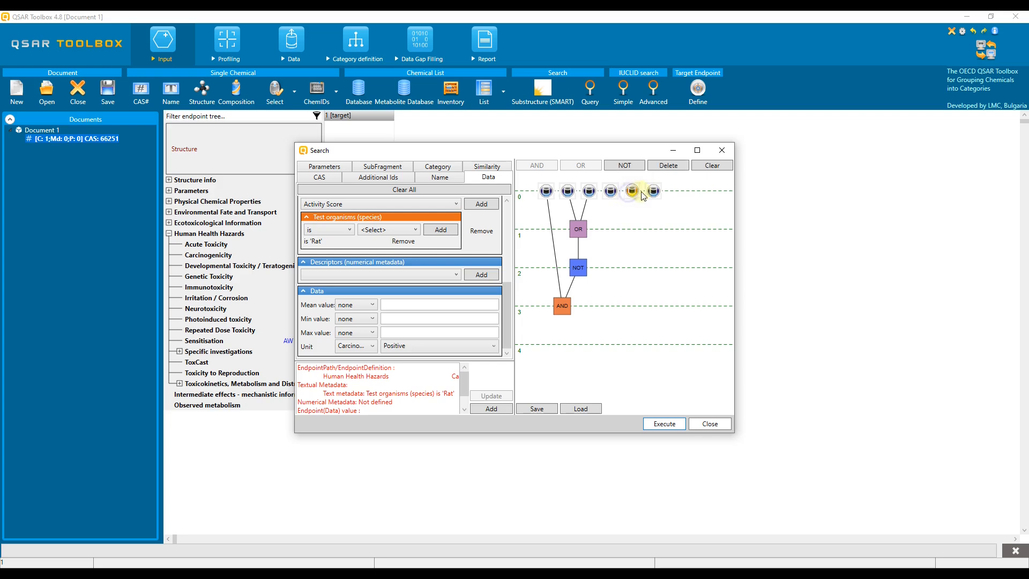
{"action": "left_click", "coordinate": [652, 193], "text": "ctrl"}
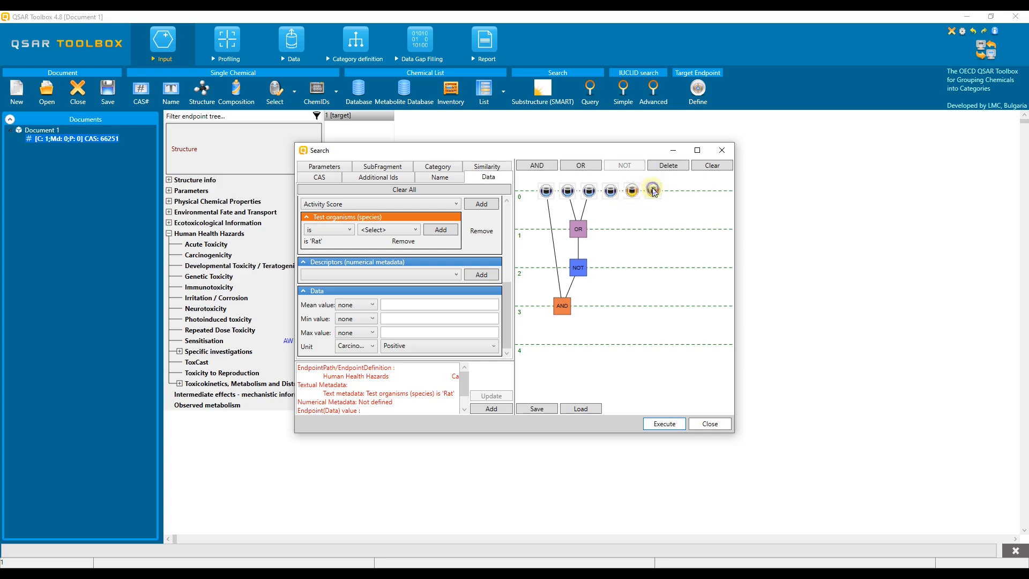
{"action": "left_click", "coordinate": [581, 165]}
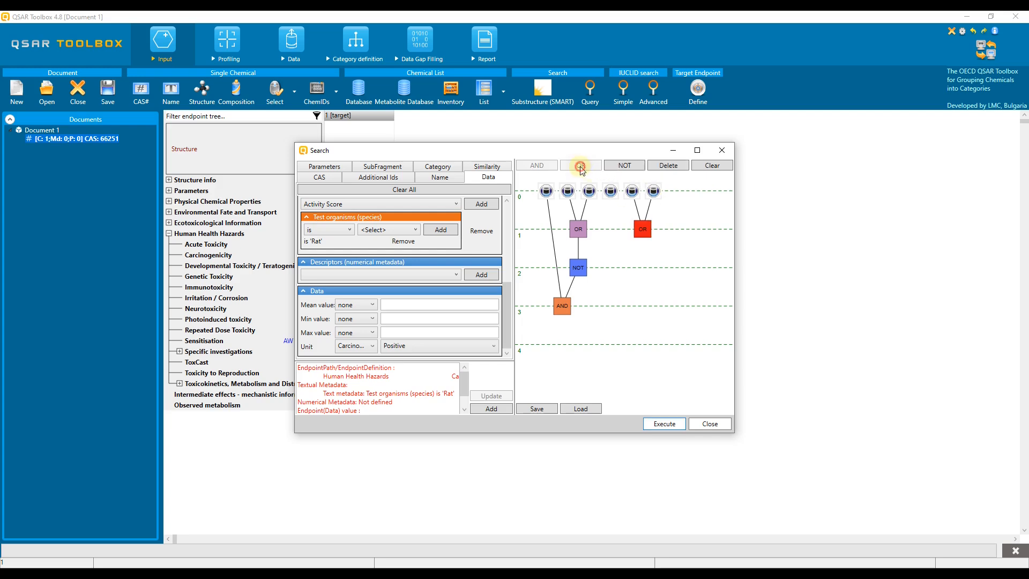
{"action": "left_click", "coordinate": [623, 165]}
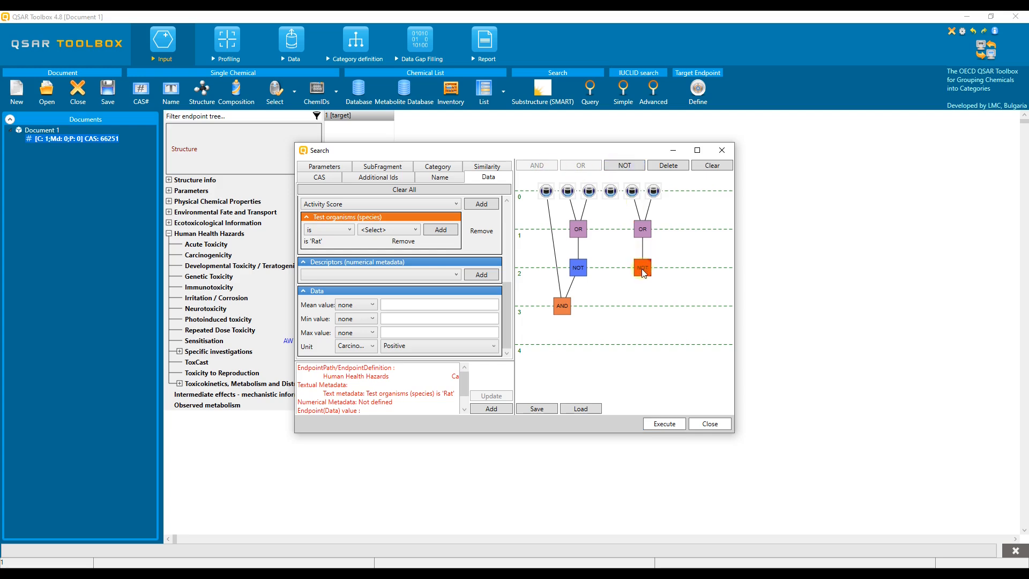
AND the Negative node with that NOT, then join both branches under a top AND
{"action": "left_click", "coordinate": [610, 193]}
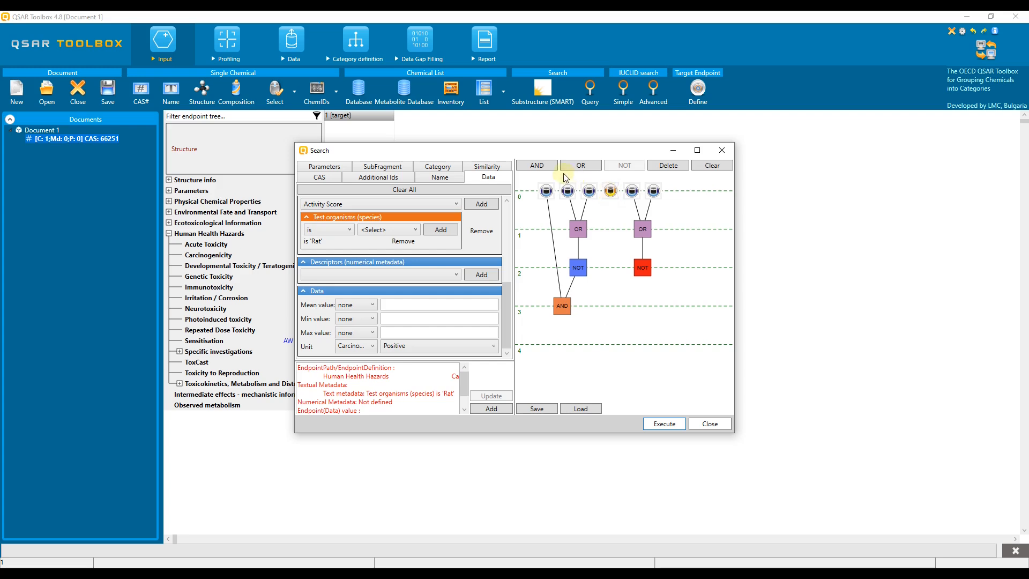
{"action": "left_click", "coordinate": [541, 166]}
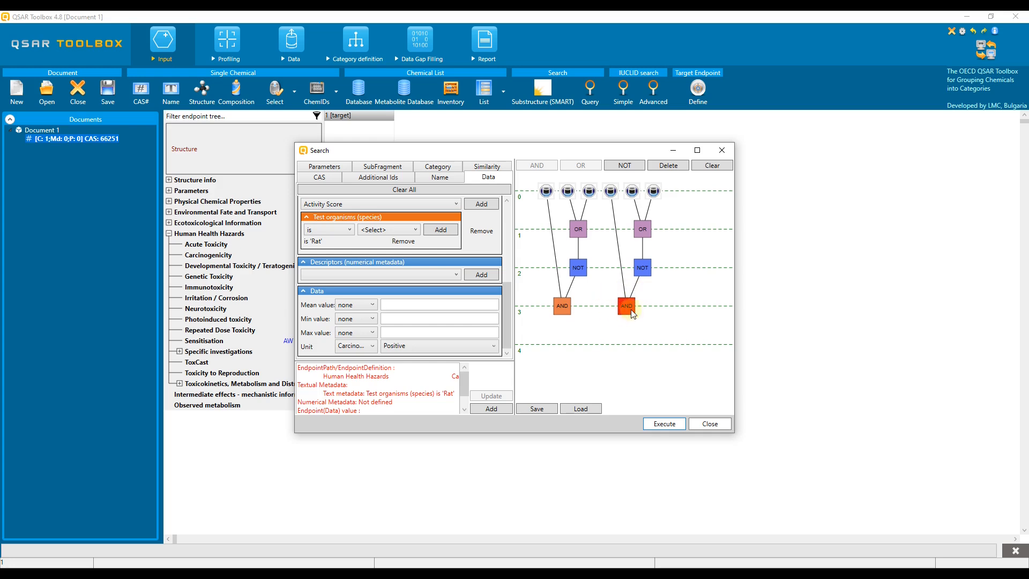
{"action": "left_click", "coordinate": [563, 308], "text": "ctrl"}
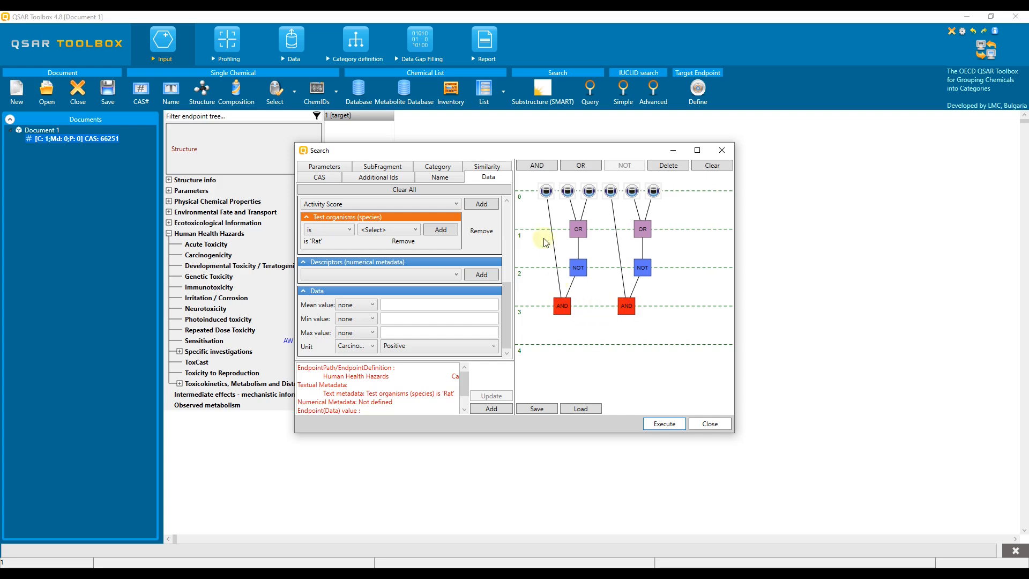
{"action": "left_click", "coordinate": [533, 168]}
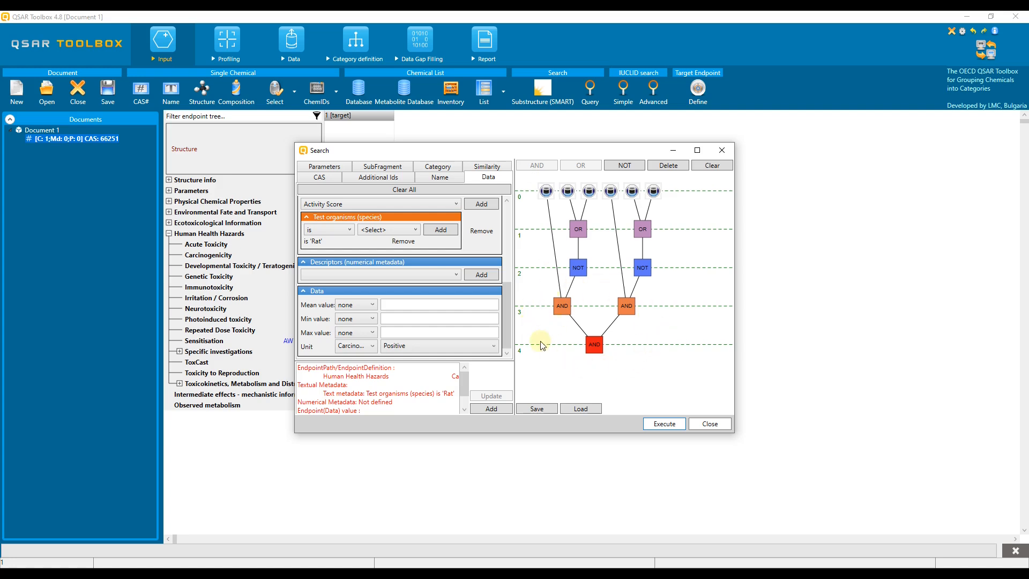
Execute the query to load the 15 matching chemicals and expand Carcinogenicity > Rat data
{"action": "left_click", "coordinate": [671, 427]}
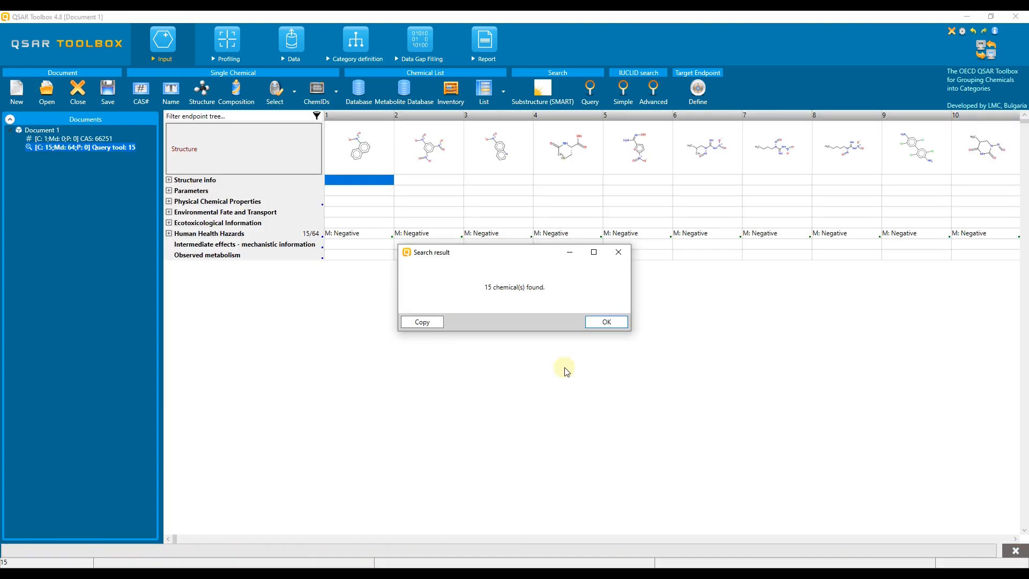
{"action": "left_click", "coordinate": [592, 324]}
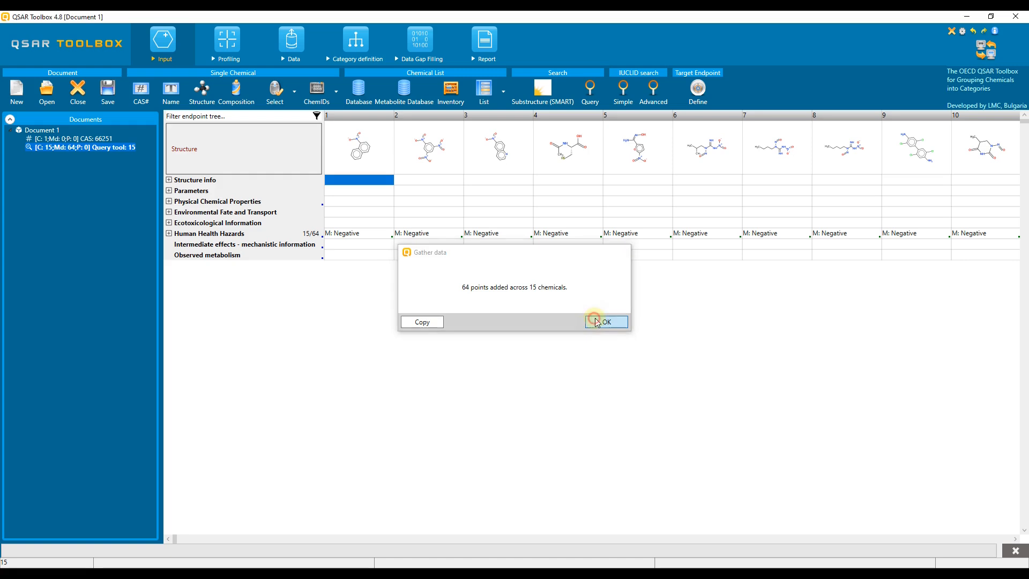
{"action": "left_click", "coordinate": [170, 234]}
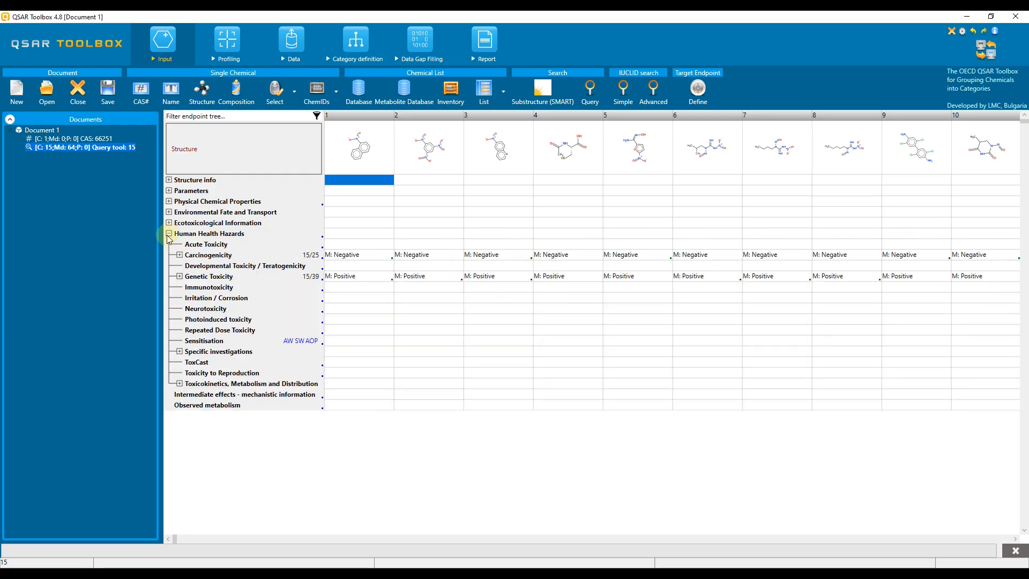
{"action": "left_click", "coordinate": [180, 256]}
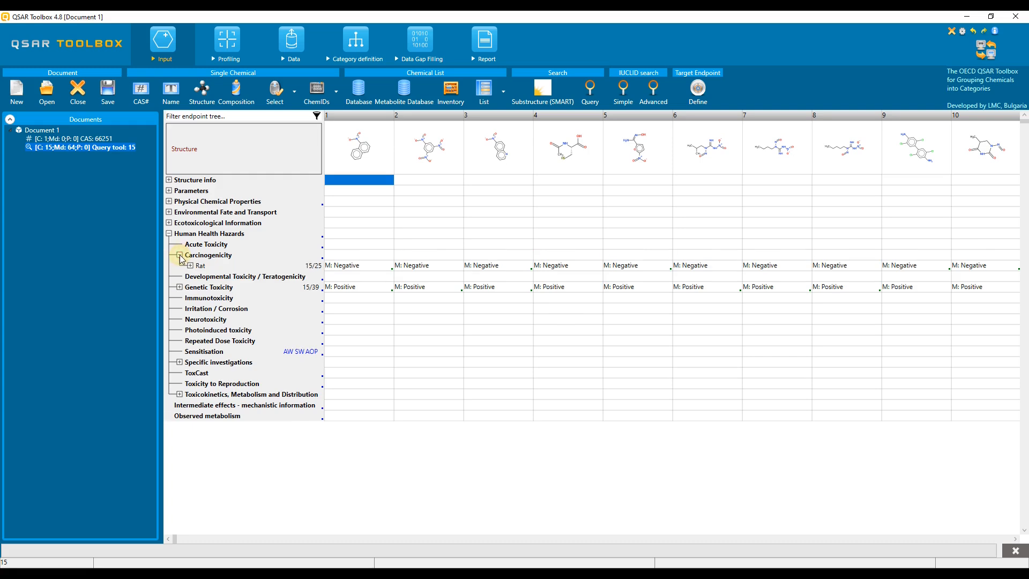
{"action": "left_click", "coordinate": [190, 266]}
{"action": "left_click", "coordinate": [201, 276]}
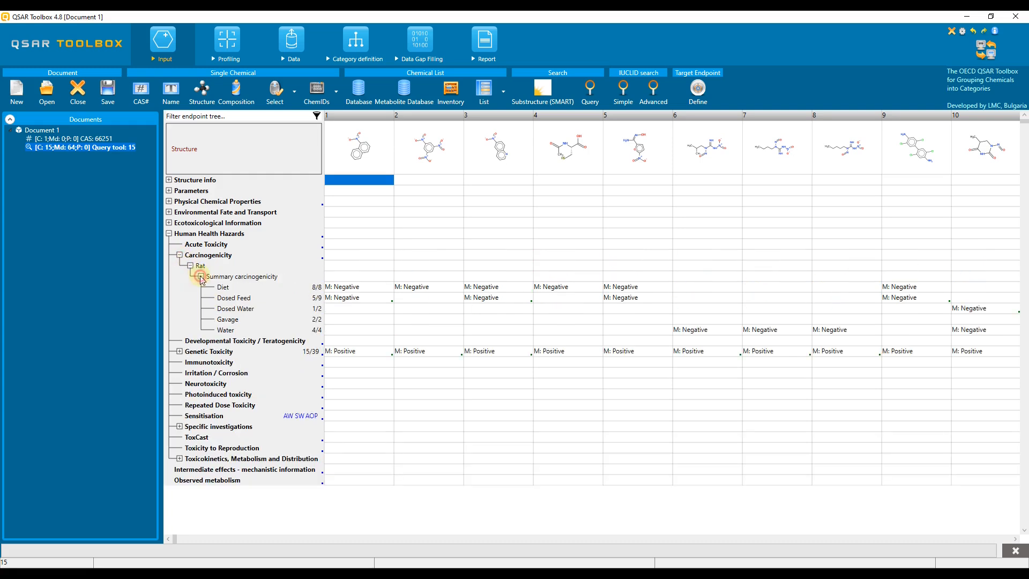
Expand Genetic Toxicity > in Vitro > bacterial reverse mutation > Gene mutation > Salmonella Typhimurium
{"action": "left_click", "coordinate": [180, 352]}
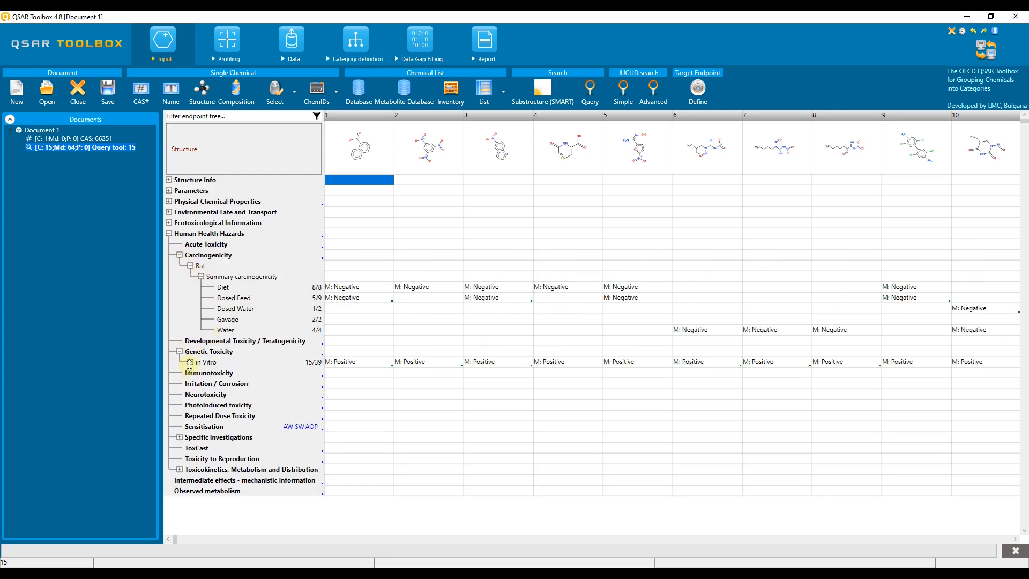
{"action": "left_click", "coordinate": [190, 362]}
{"action": "left_click", "coordinate": [201, 373]}
{"action": "left_click", "coordinate": [212, 383]}
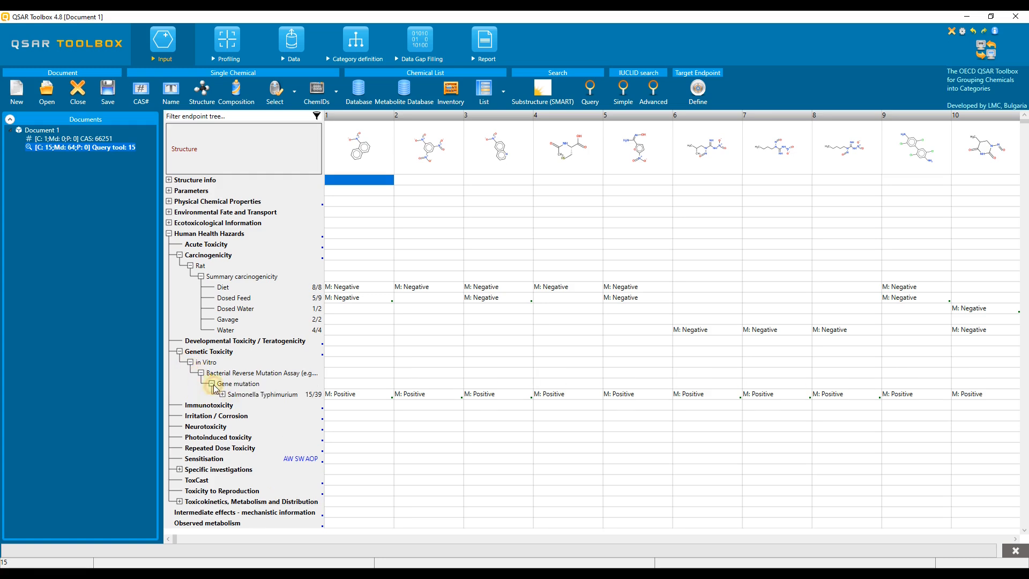
{"action": "left_click", "coordinate": [223, 395]}
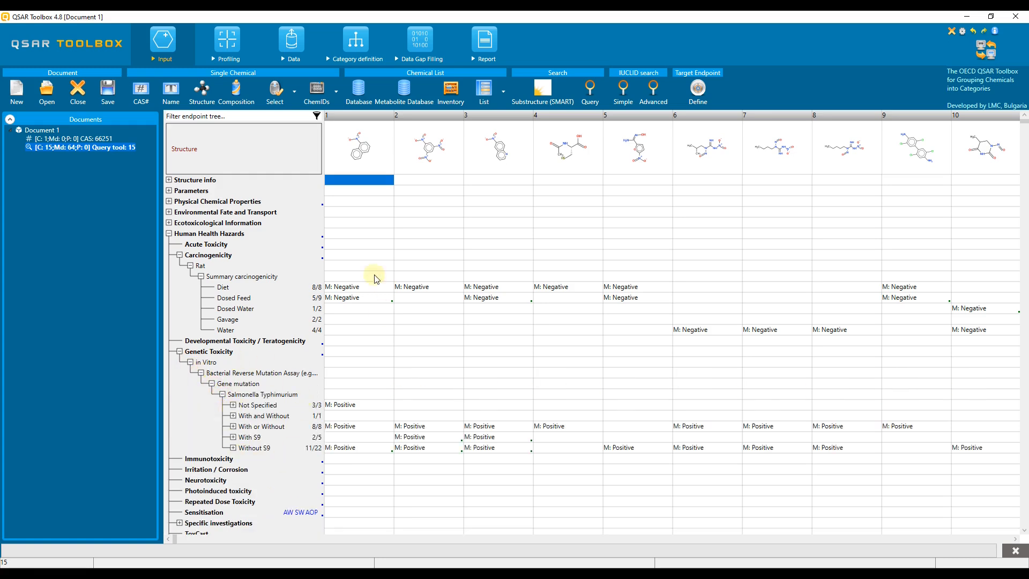